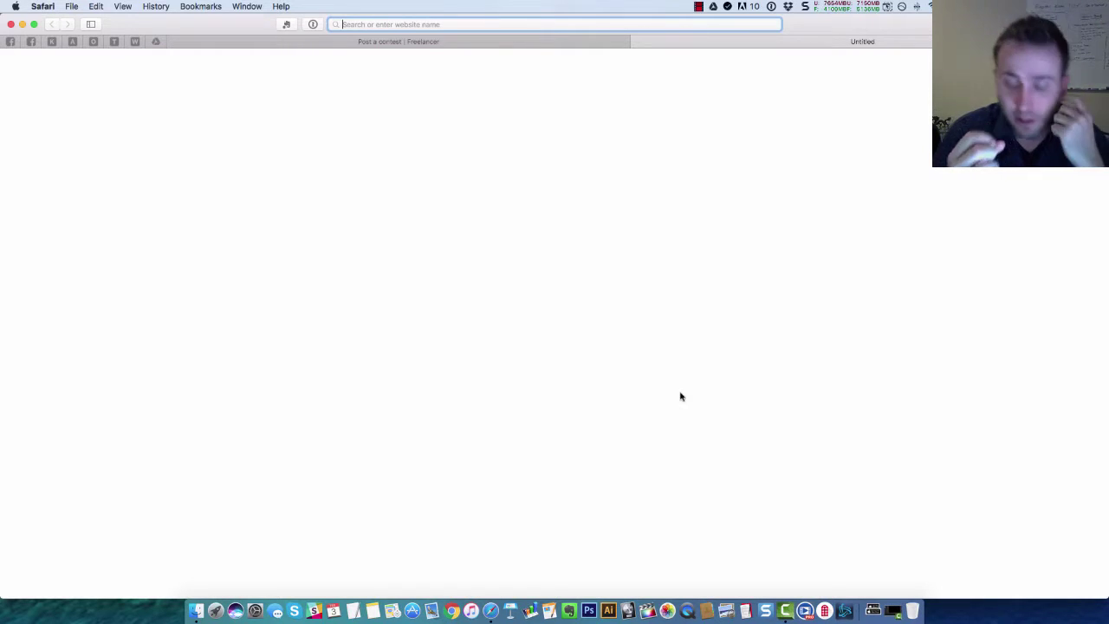
Search the web for "logo maker" and open the LogoMaker.com result
type("logo")
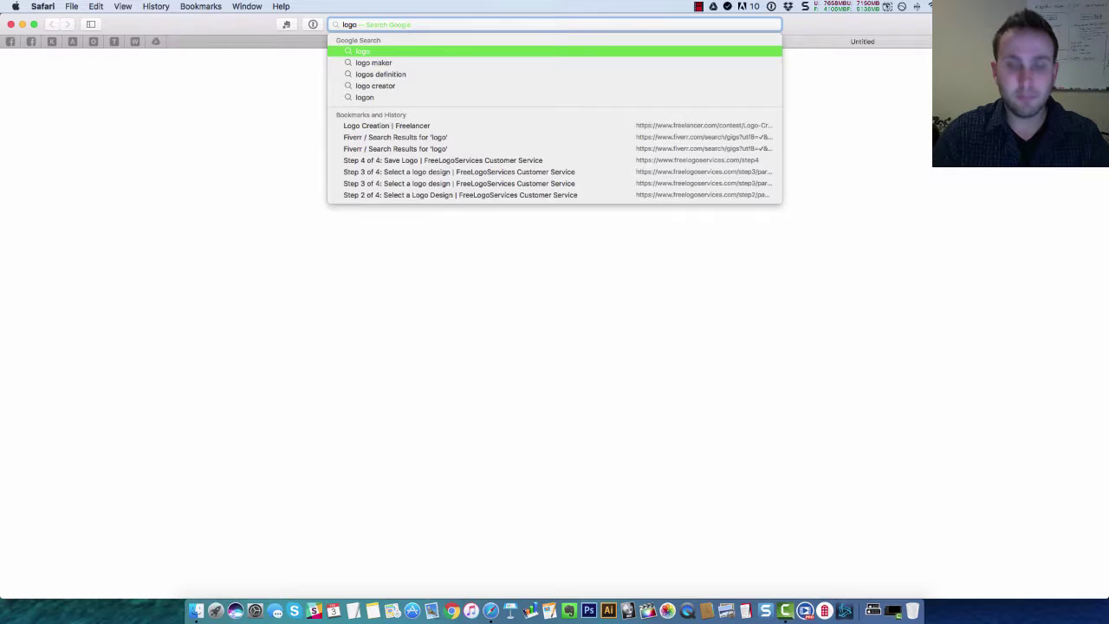
type(" gener")
key("BackSpace")
key("BackSpace")
key("BackSpace")
key("BackSpace")
key("BackSpace")
key("BackSpace")
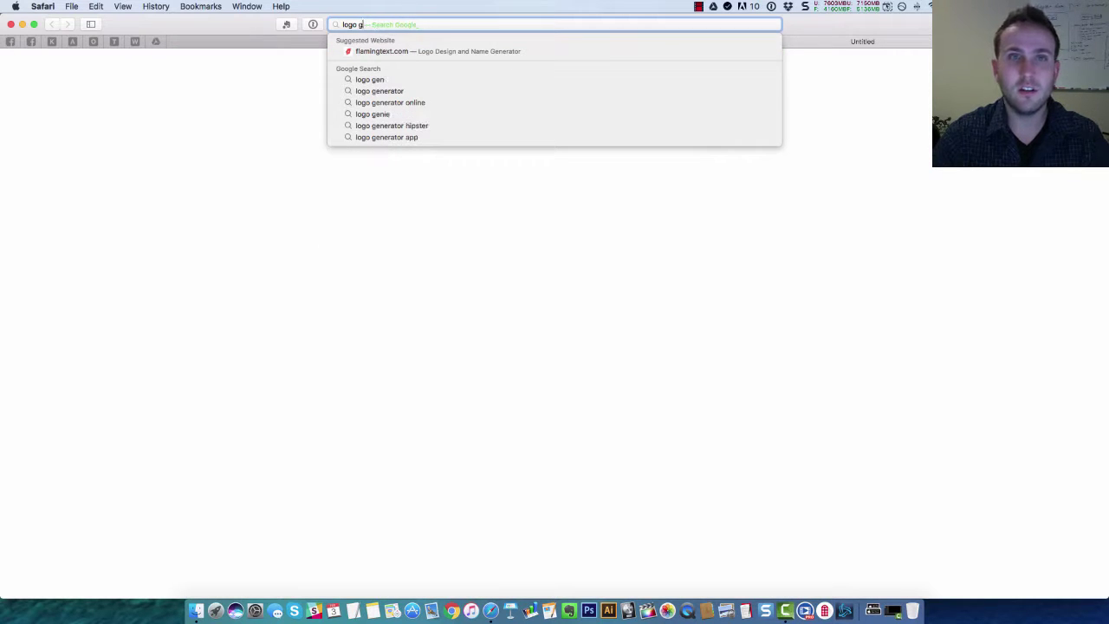
type("maker")
key("Return")
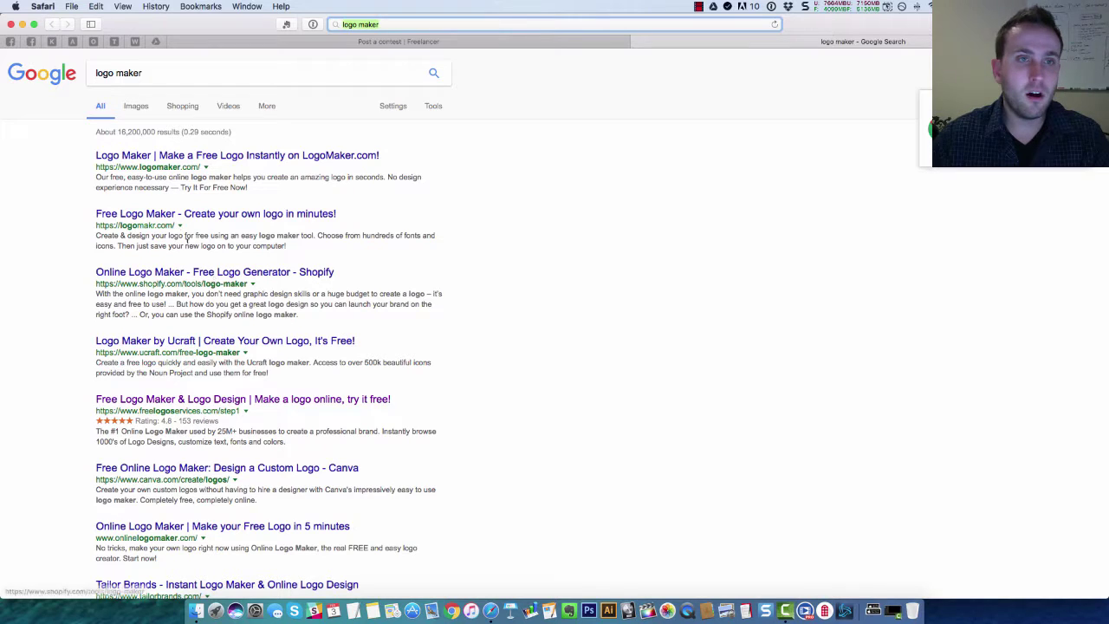
left_click(209, 159)
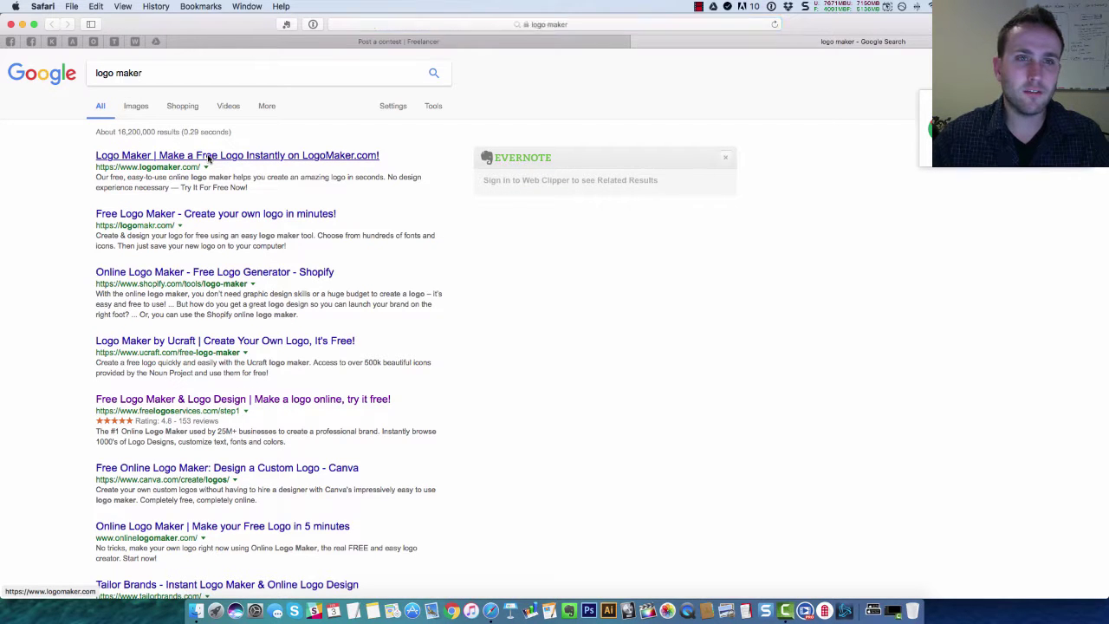
left_click(209, 156)
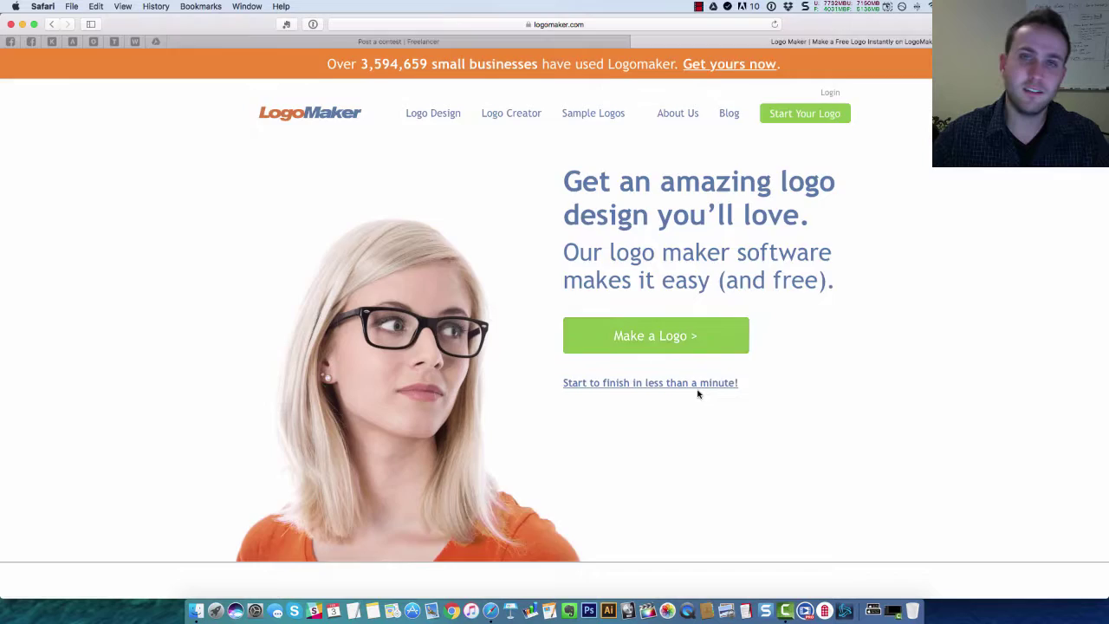
Look through the sample logos that other people have created on the LogoMaker home page
scroll(698, 393, "down", 5)
scroll(698, 393, "down", 12)
scroll(698, 393, "up", 3)
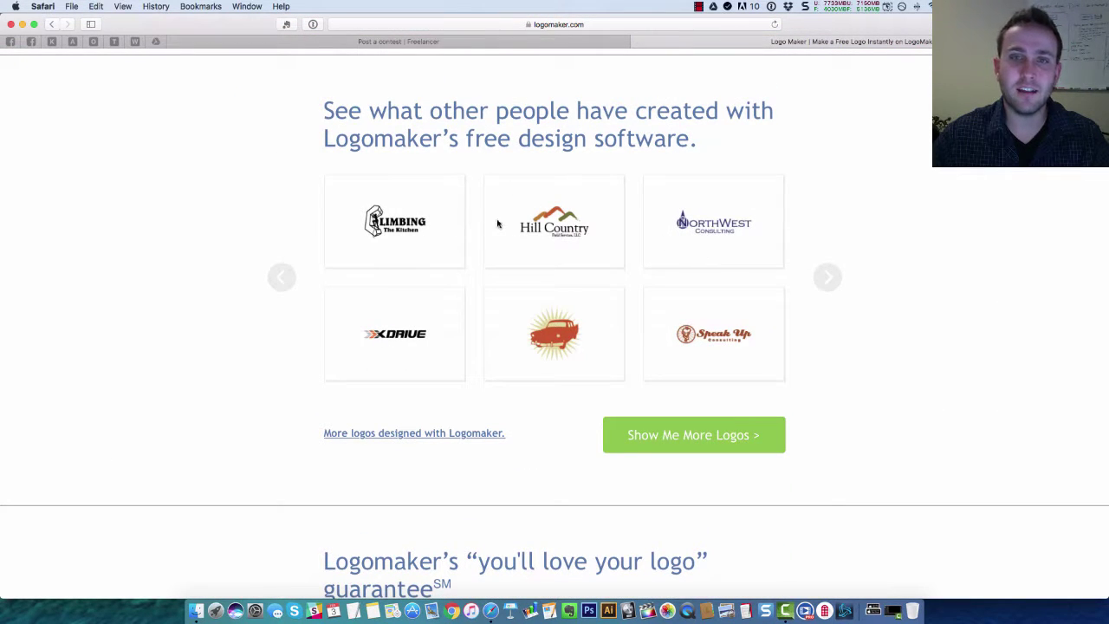
left_click(823, 289)
left_click(824, 290)
left_click(824, 290)
left_click(824, 291)
left_click(823, 290)
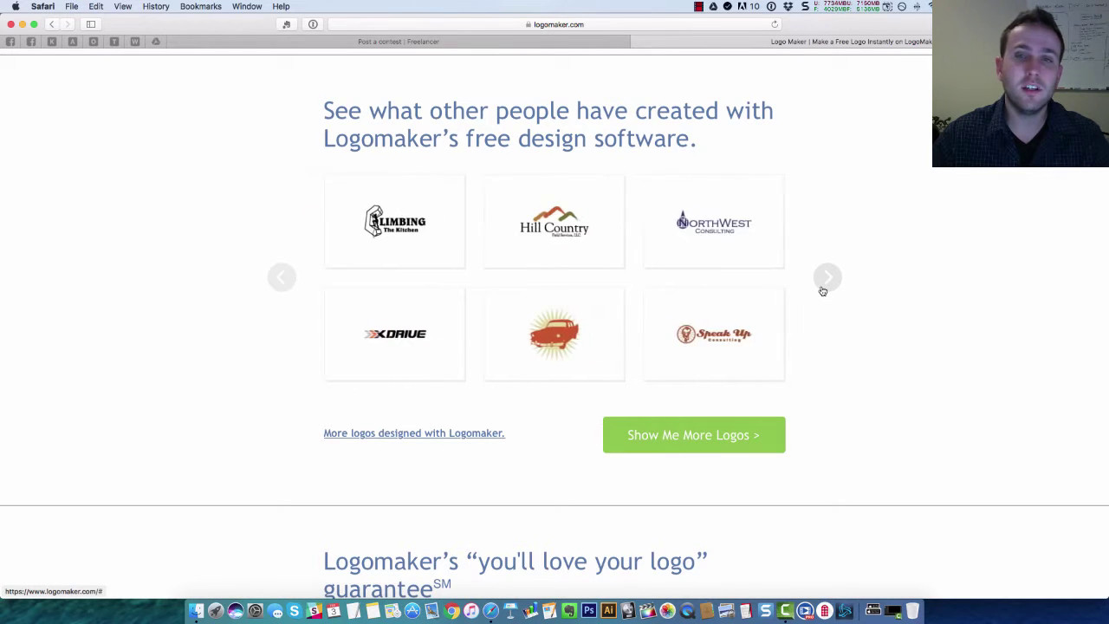
left_click(823, 291)
left_click(823, 291)
left_click(823, 291)
left_click(823, 291)
left_click(823, 291)
left_click(823, 291)
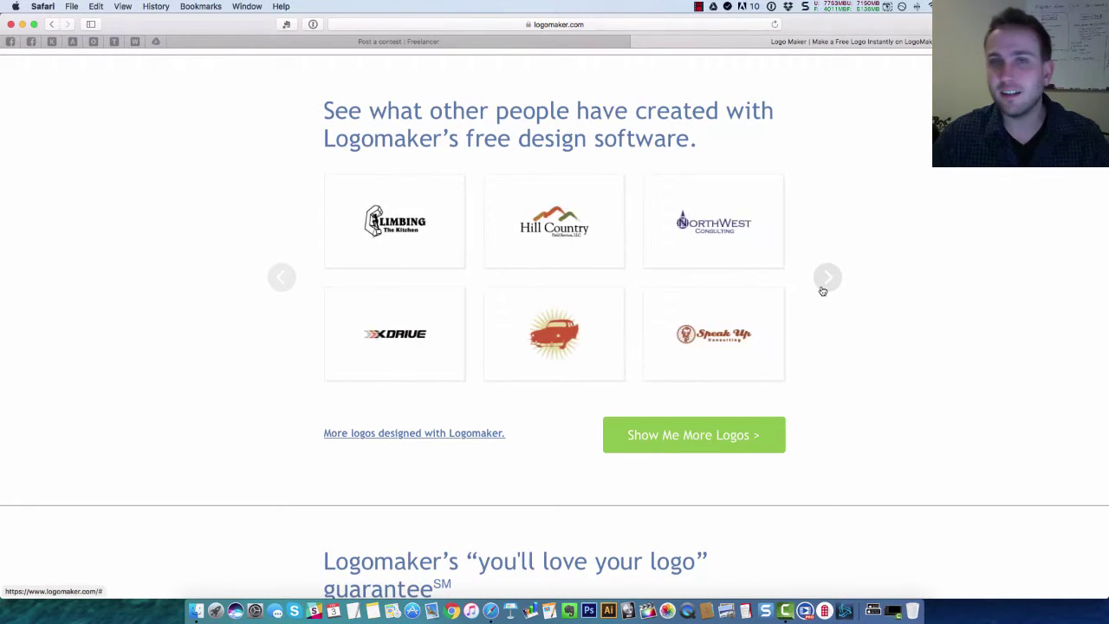
left_click(823, 291)
left_click(823, 291)
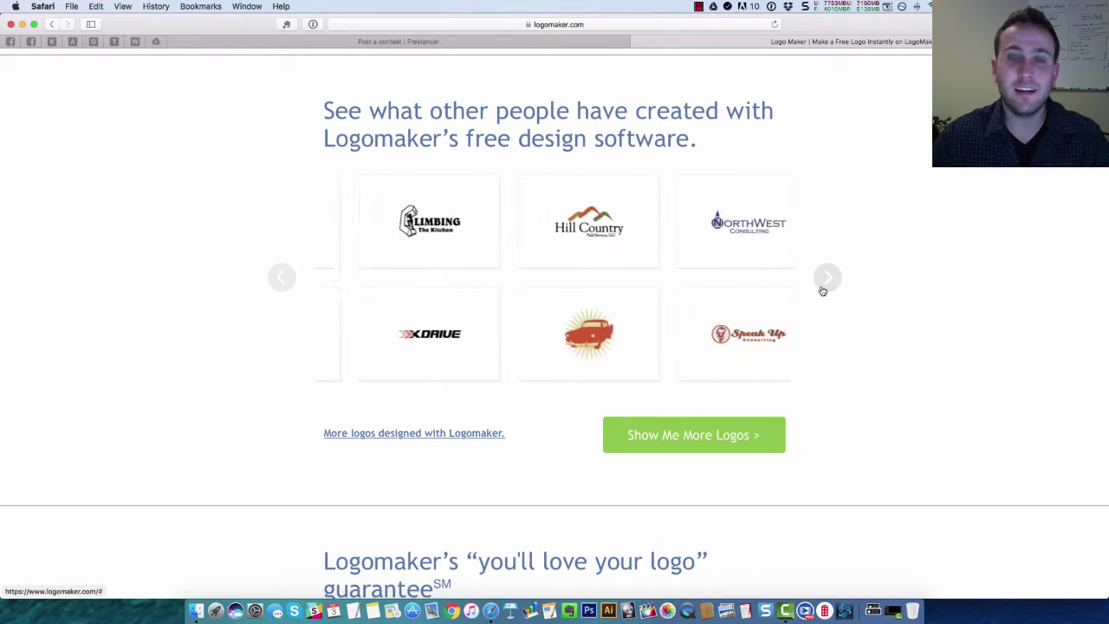
Go to the freelancer.com website
scroll(822, 291, "up", 10)
scroll(823, 291, "up", 3)
left_click(603, 23)
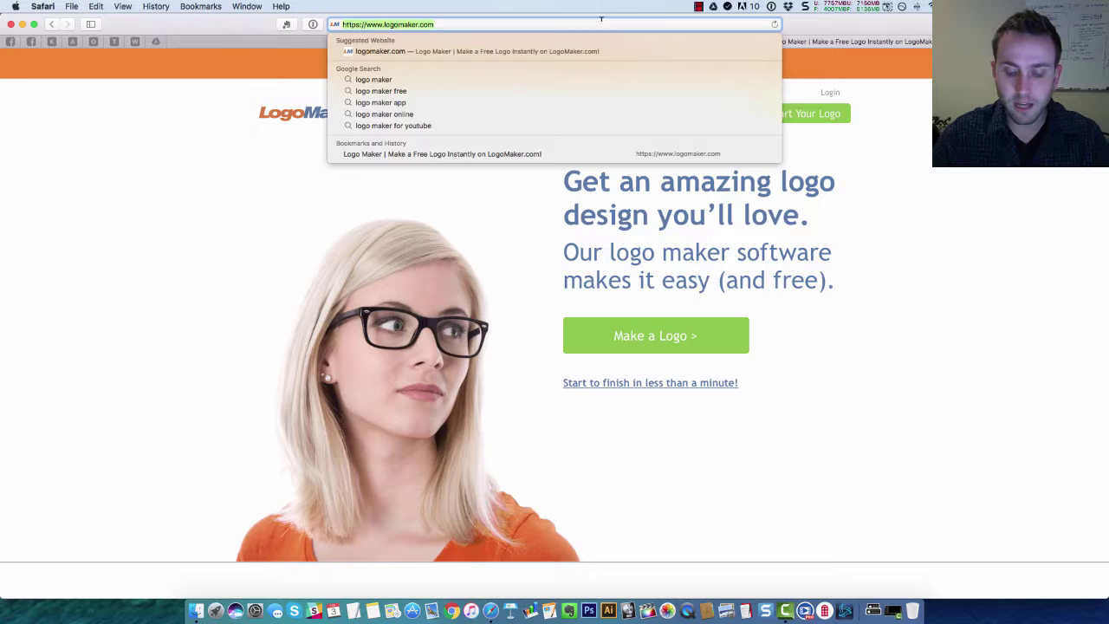
type("freelancer.com")
key("Return")
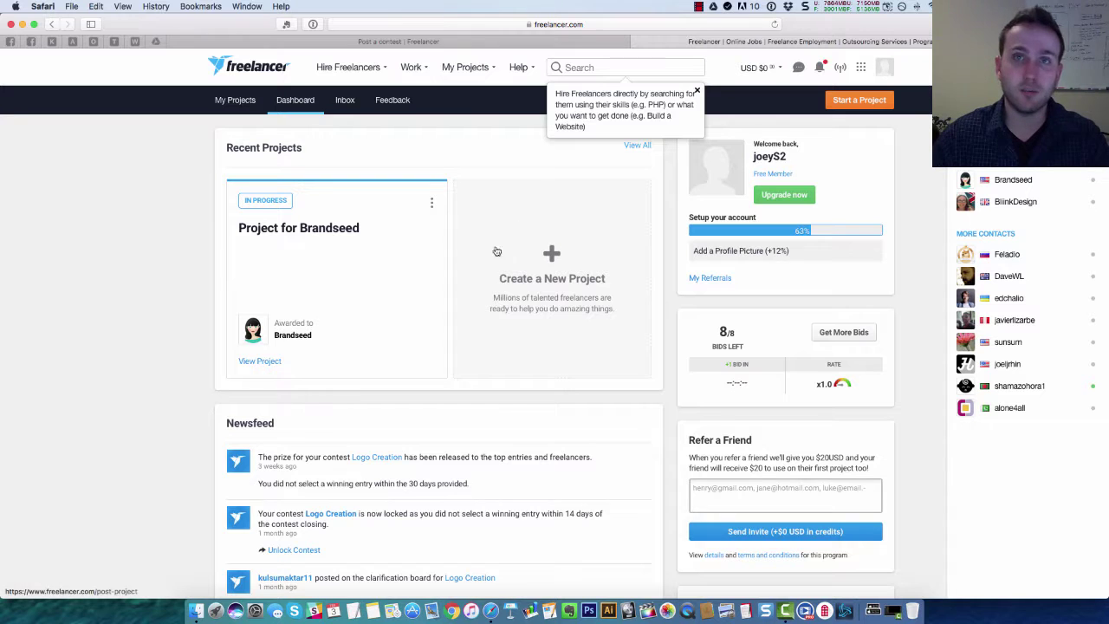
Open the Logo Creation contest from the dashboard newsfeed in a new tab and switch to it
scroll(438, 359, "down", 4)
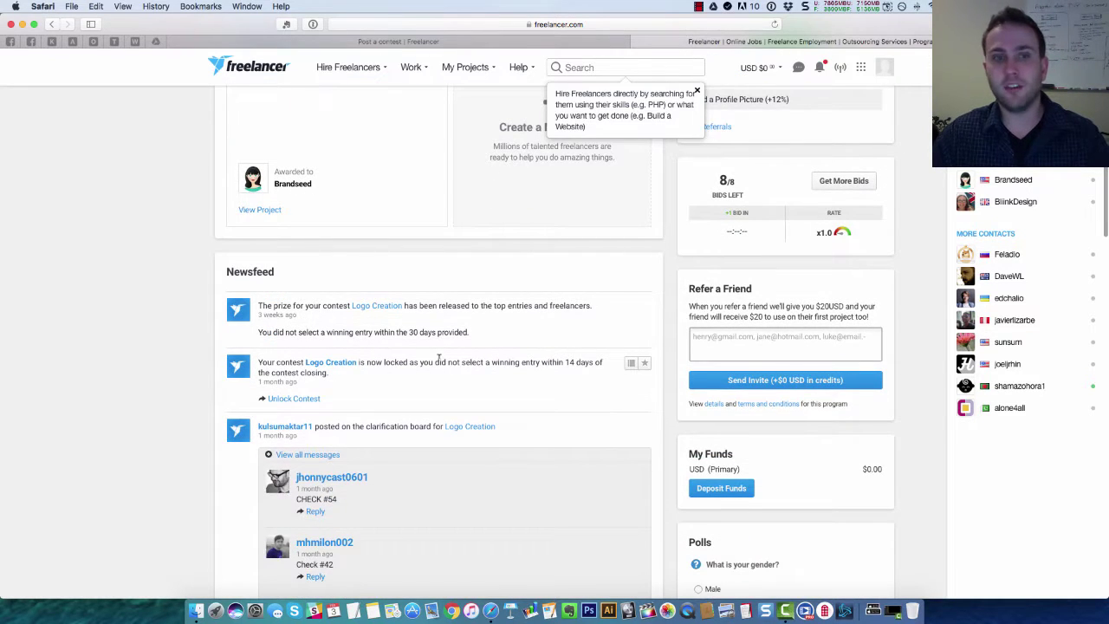
scroll(438, 360, "down", 10)
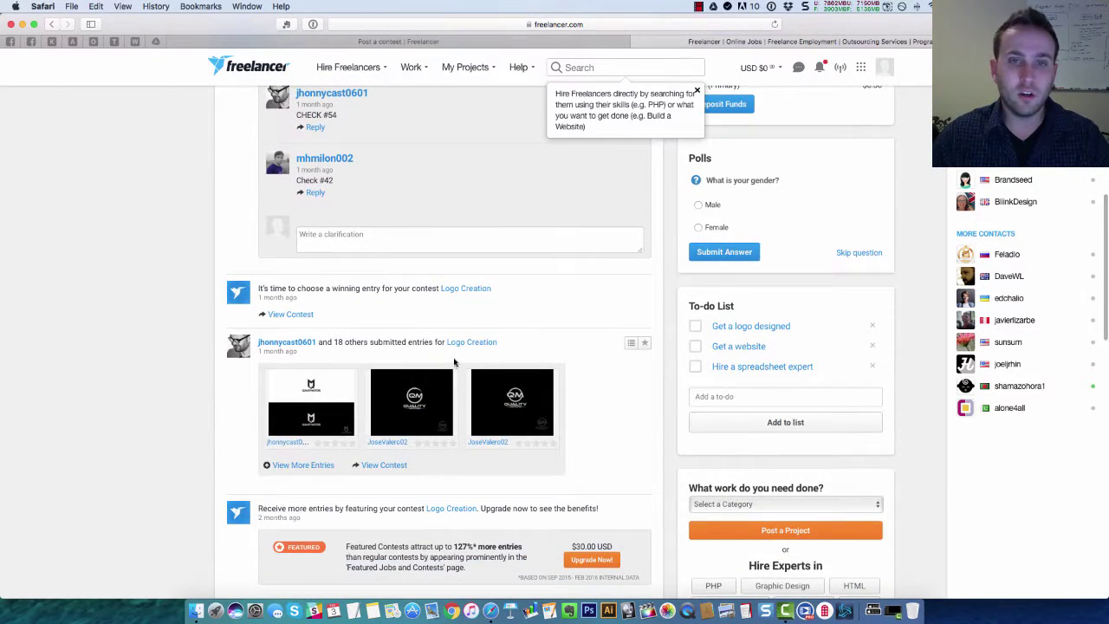
scroll(438, 362, "down", 2)
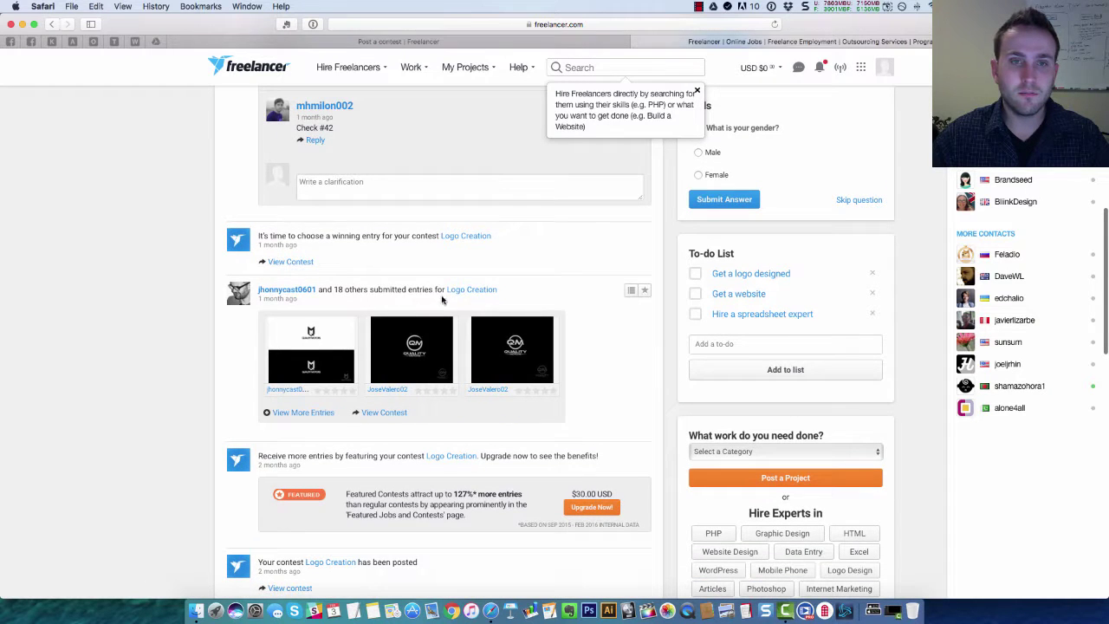
right_click(389, 412)
left_click(447, 378)
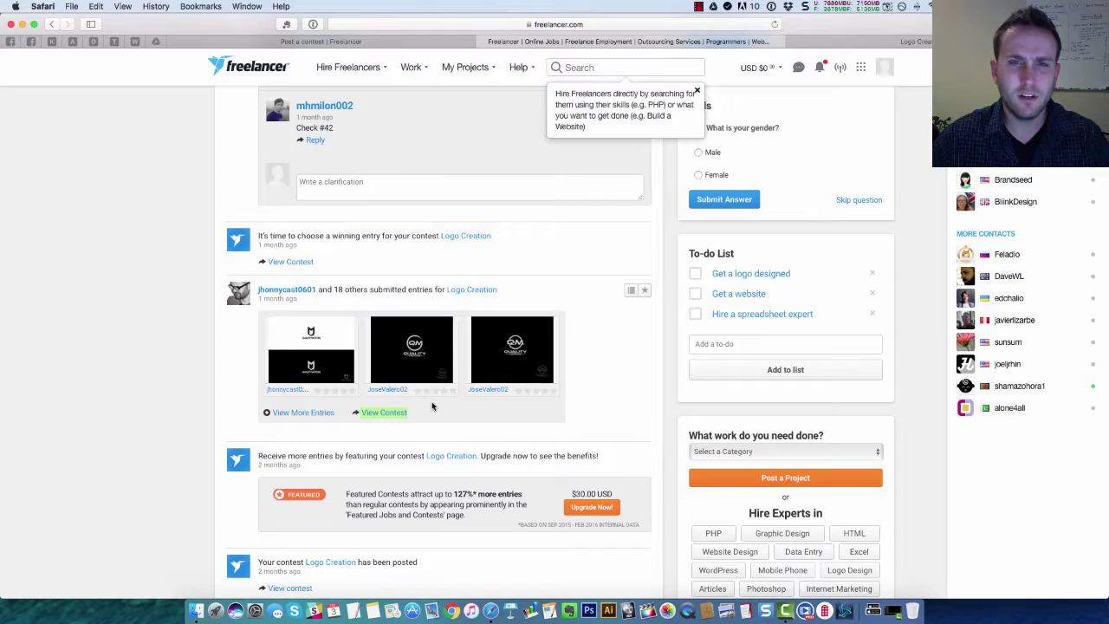
scroll(409, 401, "down", 2)
mouse_move(498, 309)
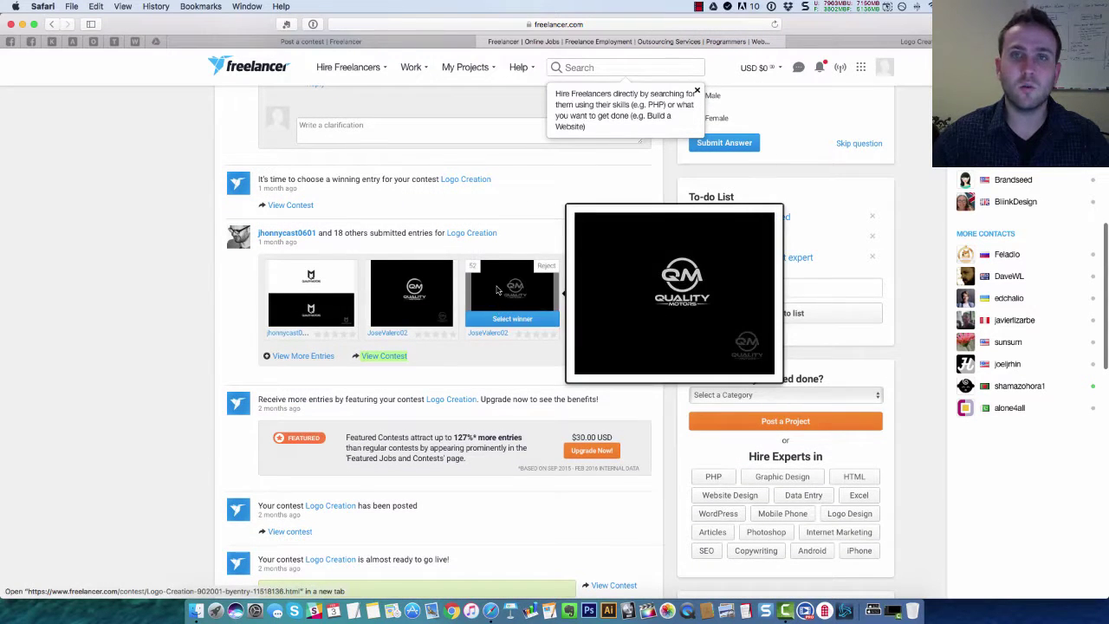
left_click(896, 41)
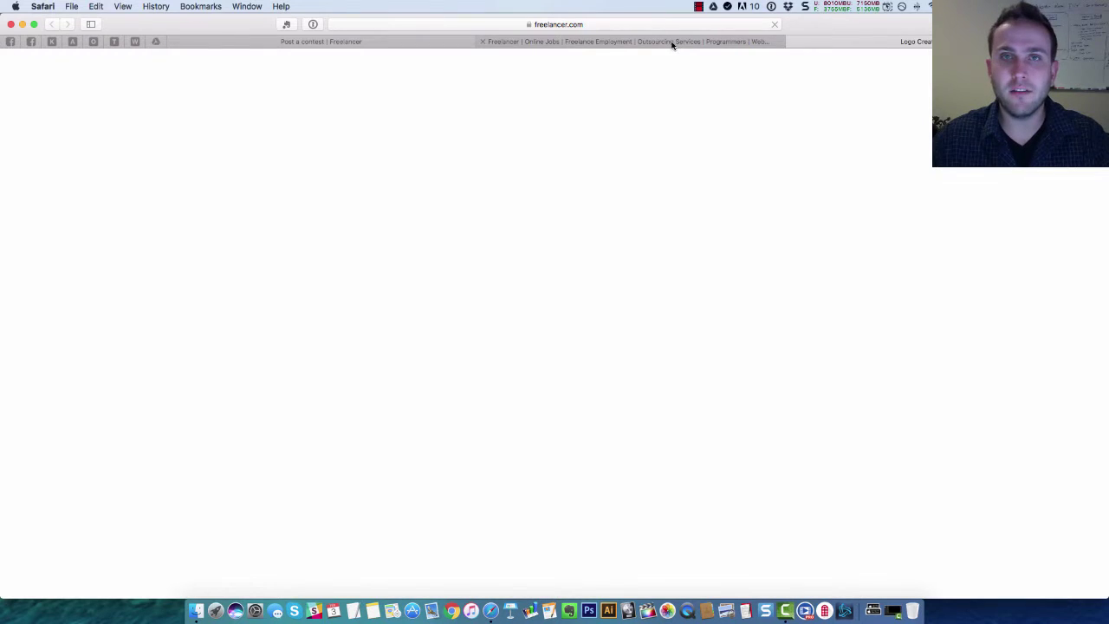
Return to the dashboard and look through the older newsfeed items, loading more of them
scroll(510, 236, "down", 10)
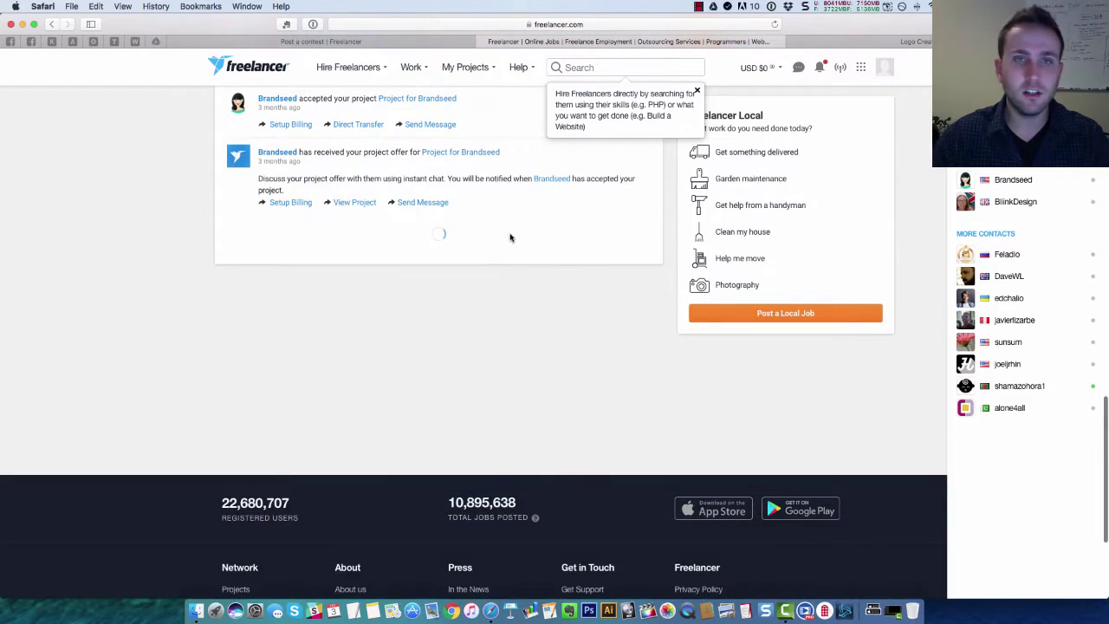
scroll(498, 314, "down", 5)
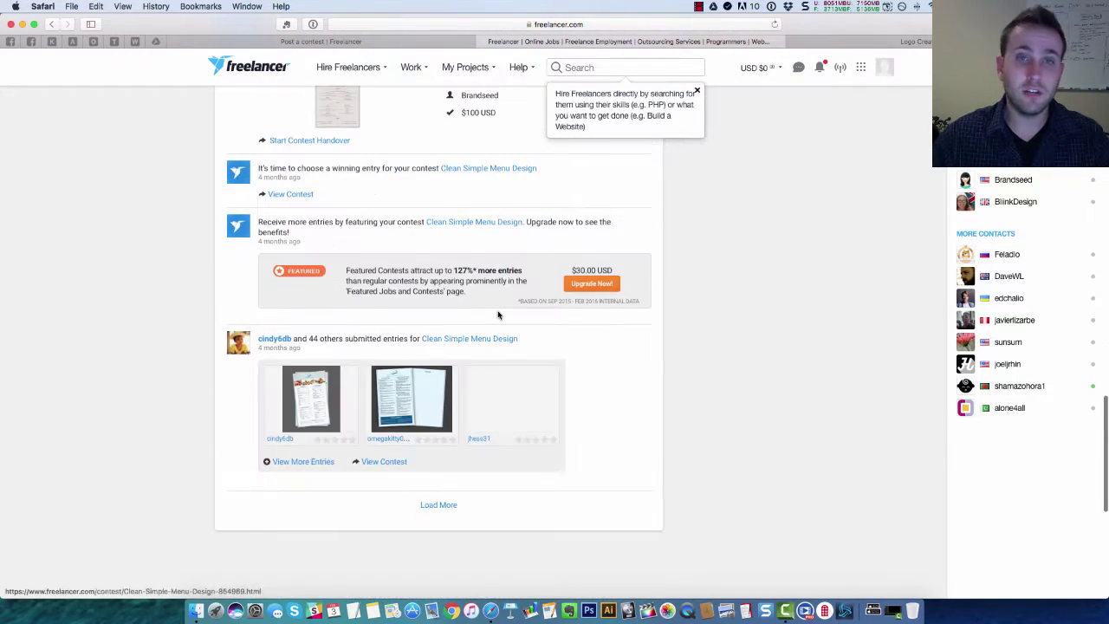
scroll(498, 314, "down", 3)
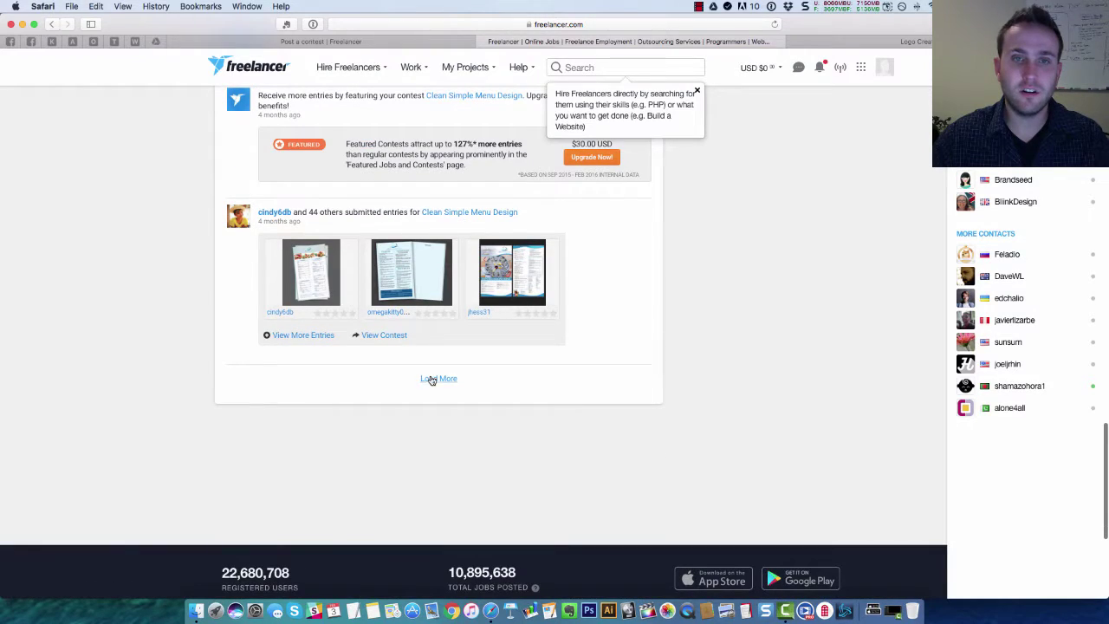
left_click(436, 377)
scroll(560, 364, "down", 3)
scroll(560, 359, "up", 15)
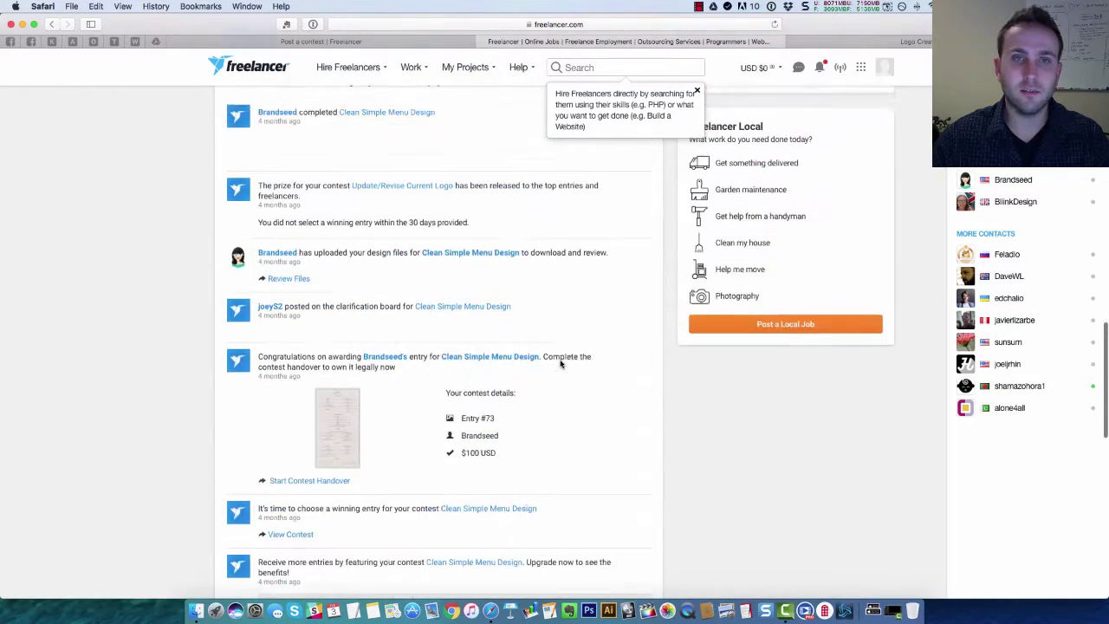
scroll(560, 356, "up", 10)
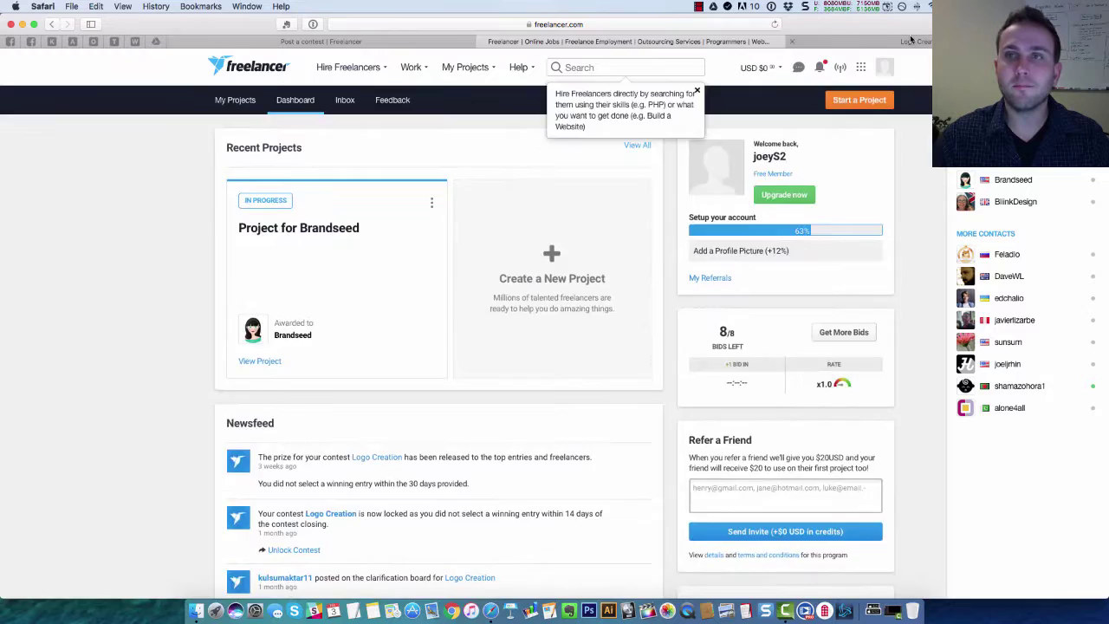
Review the Logo Creation contest's description page, and close its tab
left_click(910, 42)
scroll(269, 329, "down", 3)
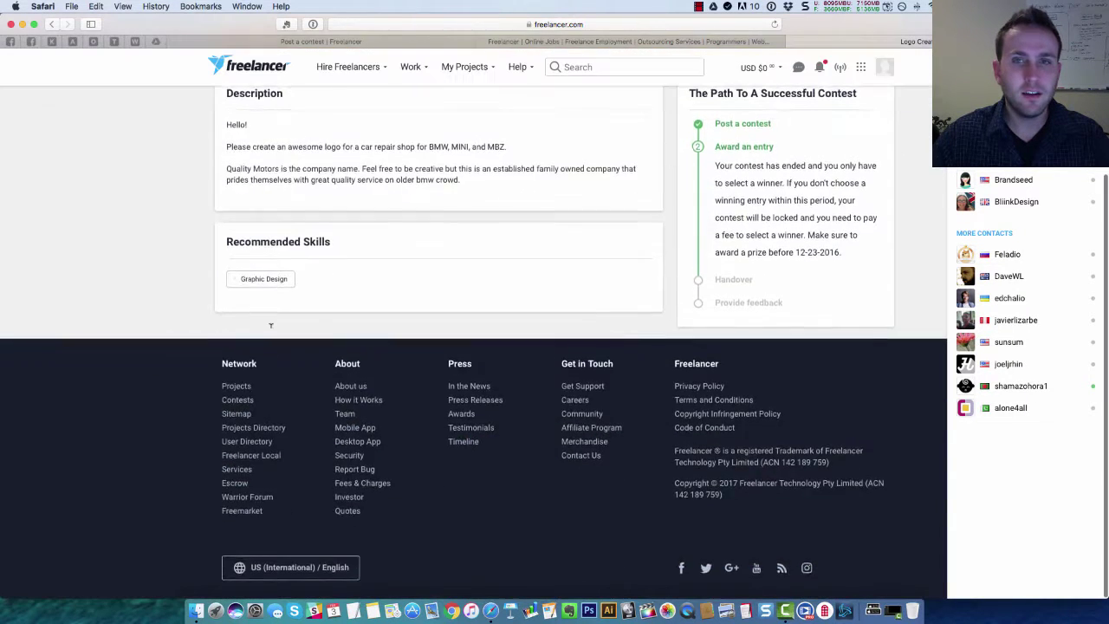
scroll(271, 325, "up", 3)
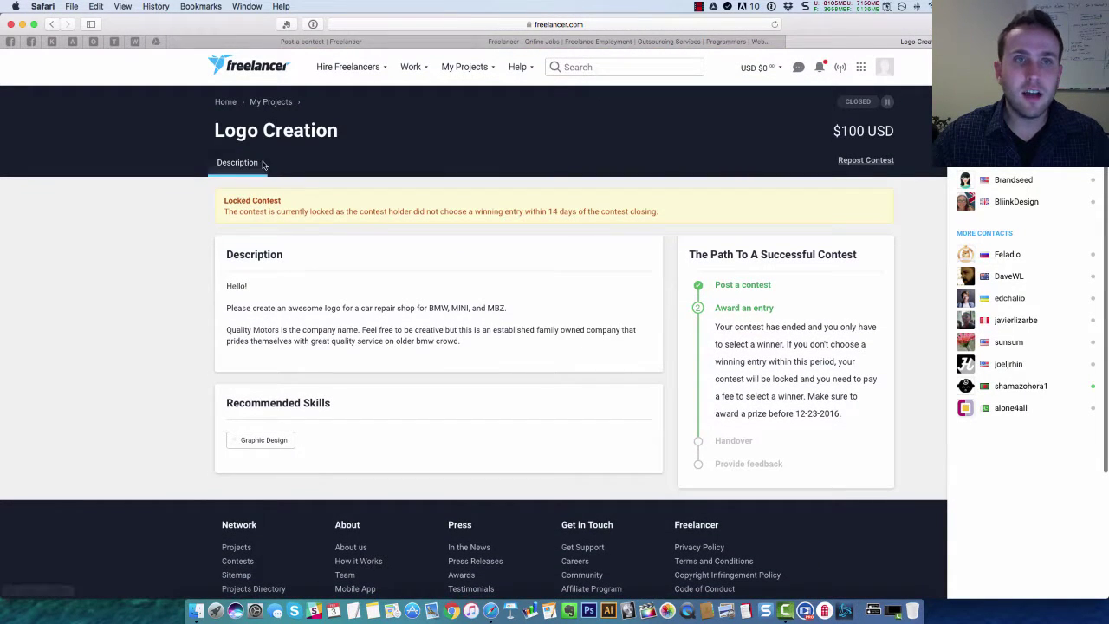
scroll(324, 307, "down", 3)
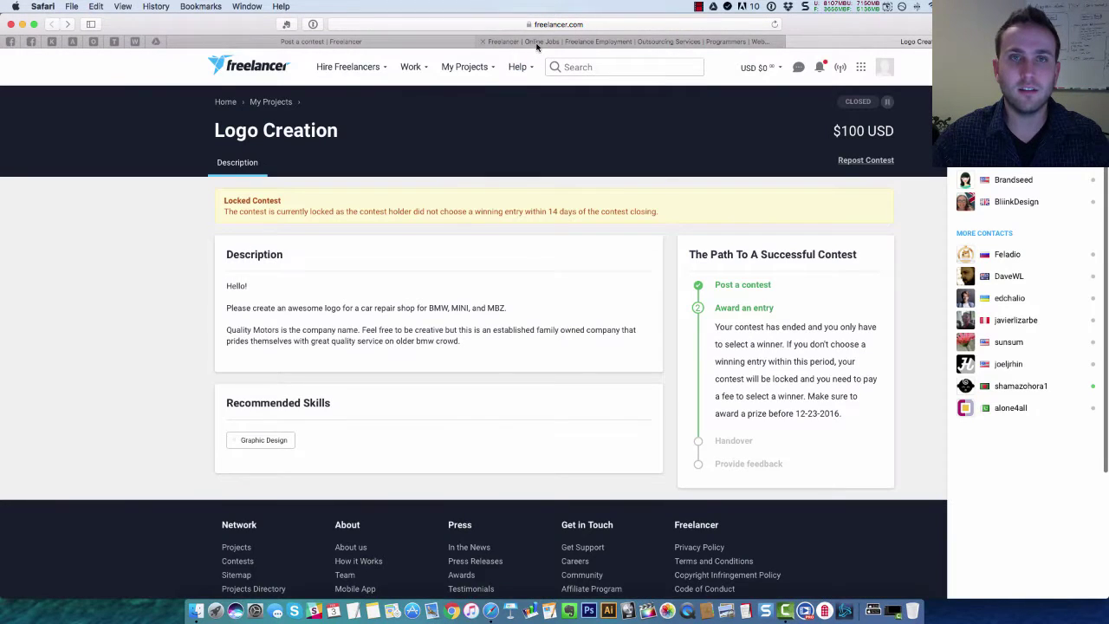
key("super+w")
Find the Update/Revise Current Logo contest in the dashboard newsfeed and open it
scroll(454, 311, "down", 10)
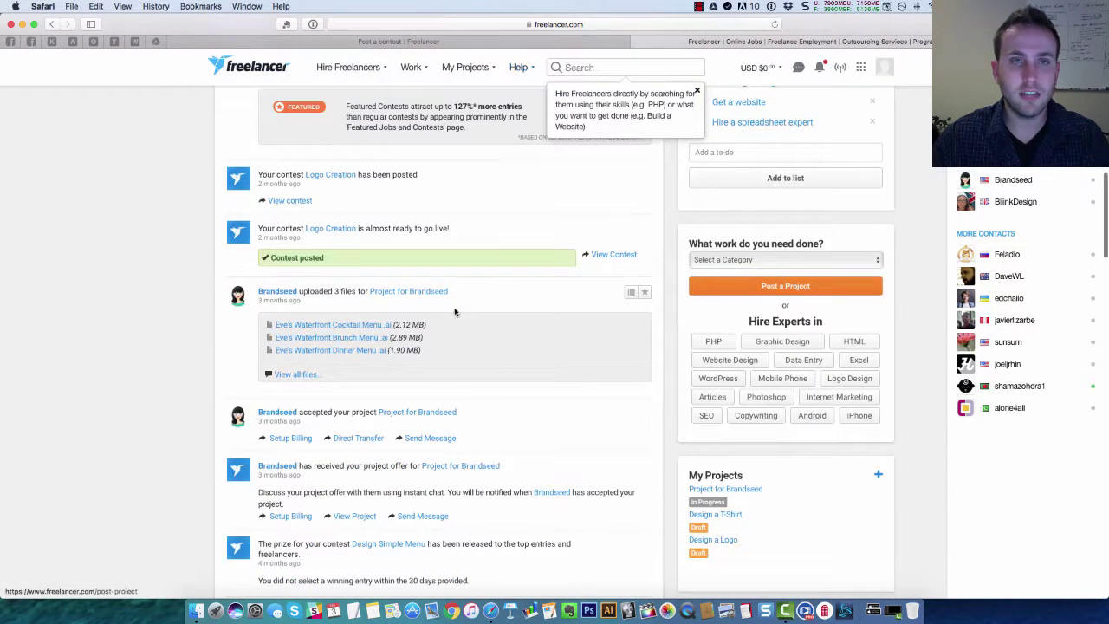
scroll(454, 312, "down", 20)
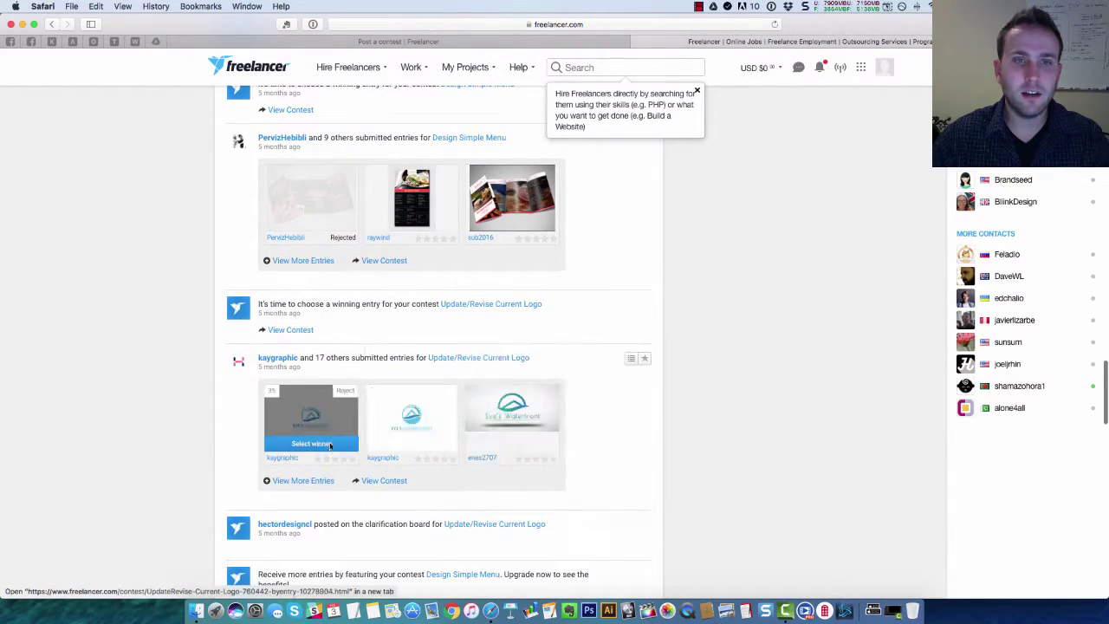
scroll(441, 547, "down", 15)
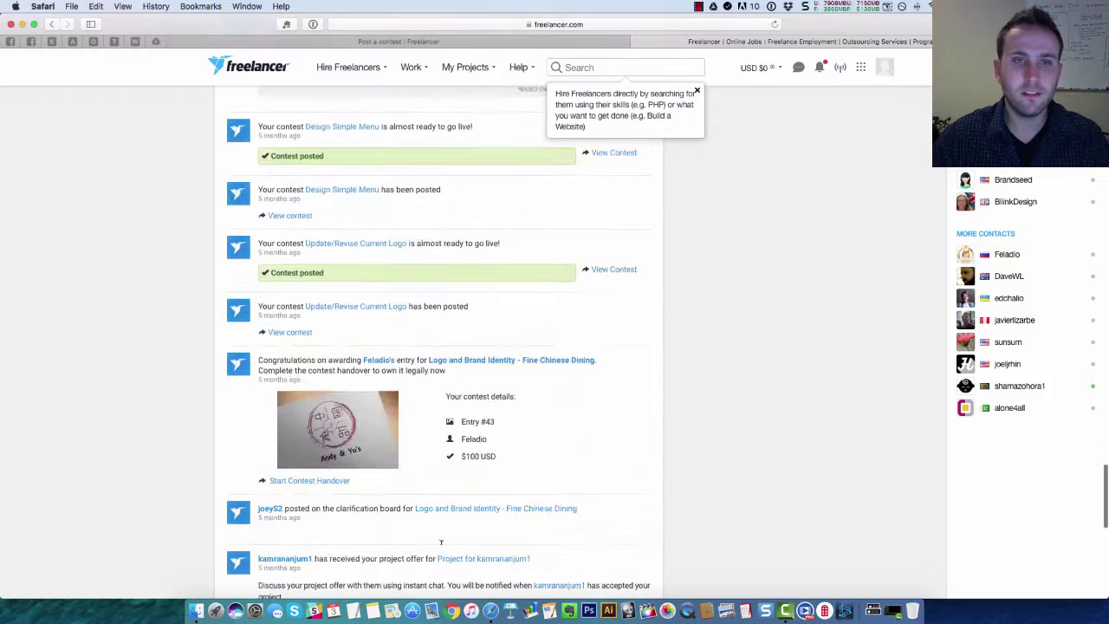
scroll(441, 547, "down", 15)
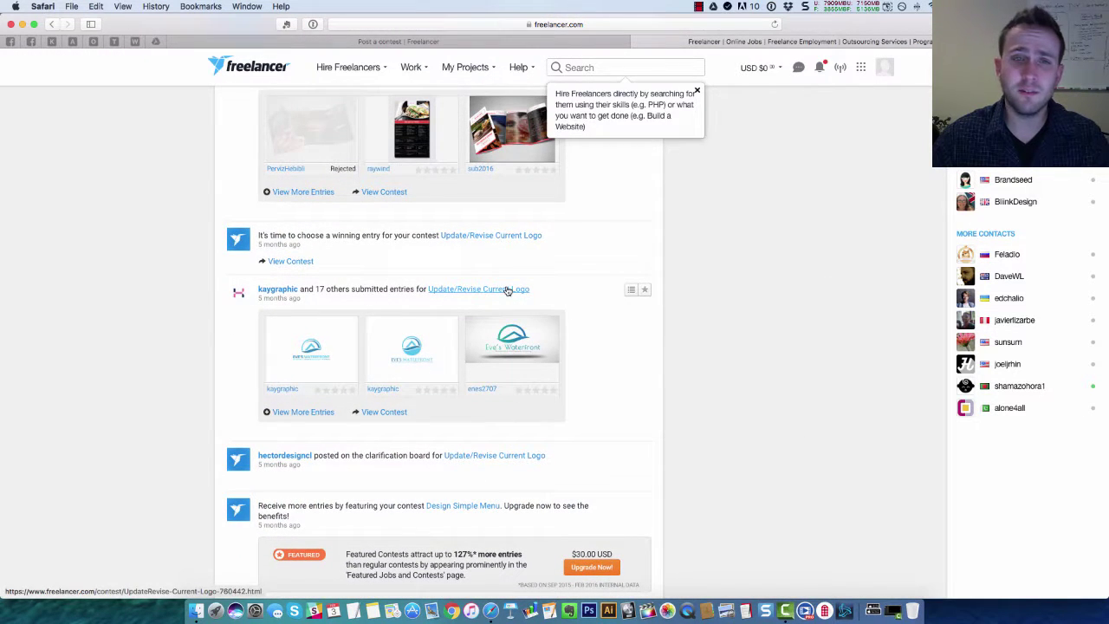
left_click(499, 291)
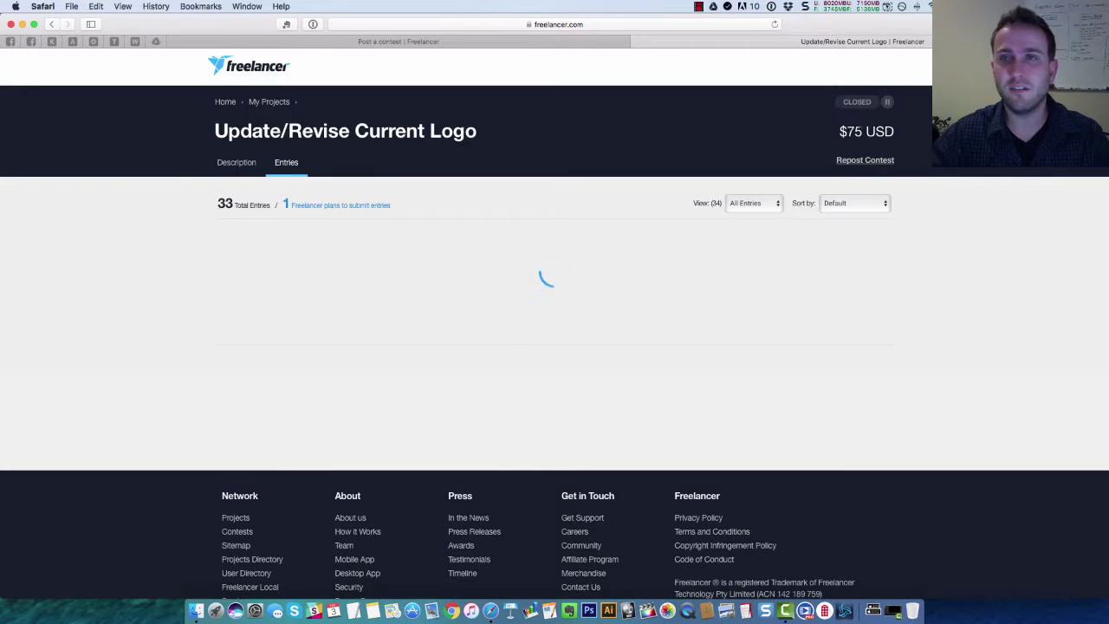
Examine the Update/Revise Current Logo contest's prize amount and its submitted logo entries with their star ratings
double_click(855, 130)
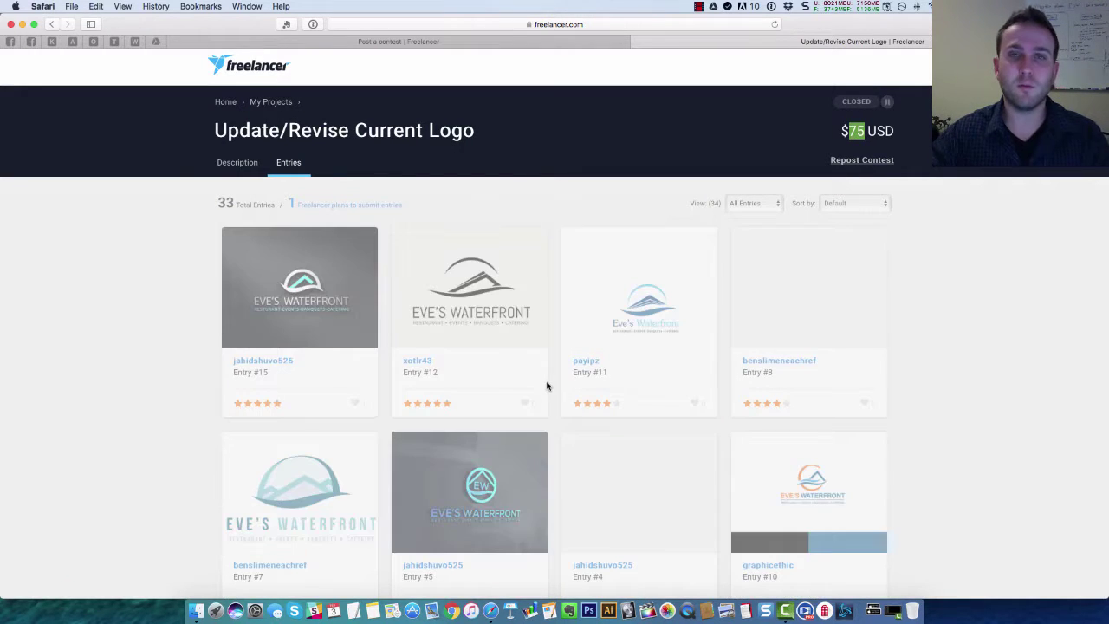
scroll(1015, 333, "down", 1)
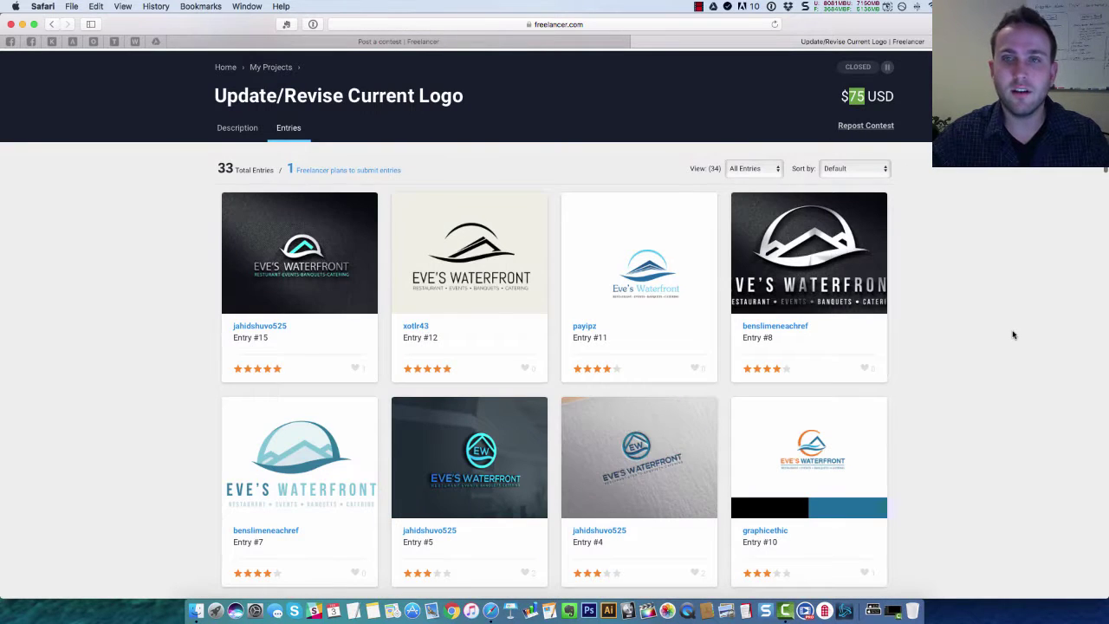
scroll(1013, 334, "down", 5)
scroll(1011, 332, "down", 1)
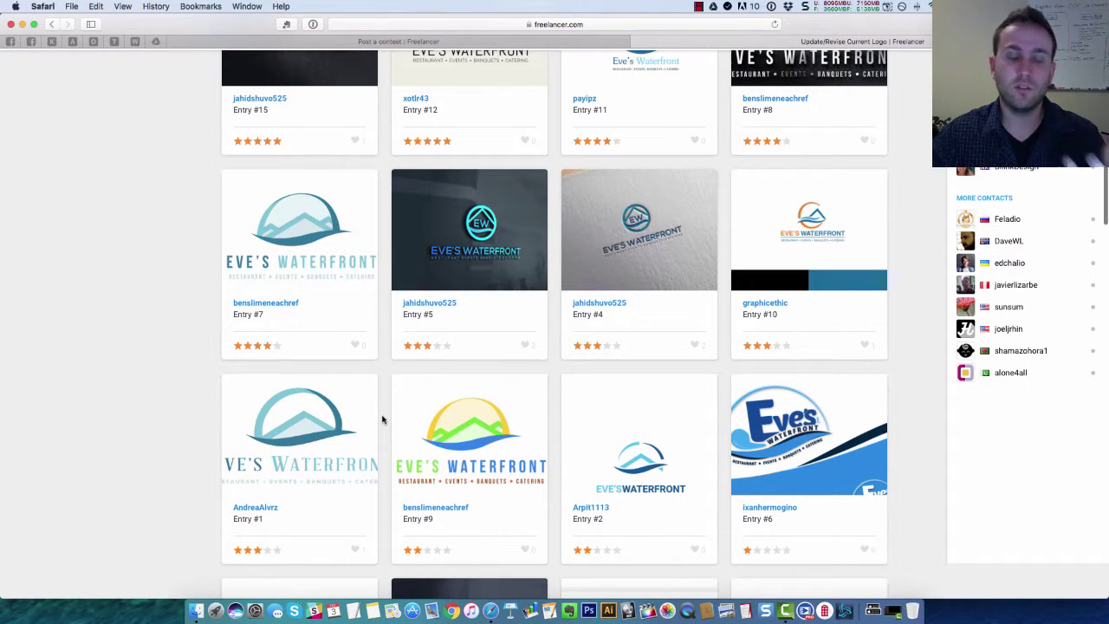
scroll(382, 419, "up", 2)
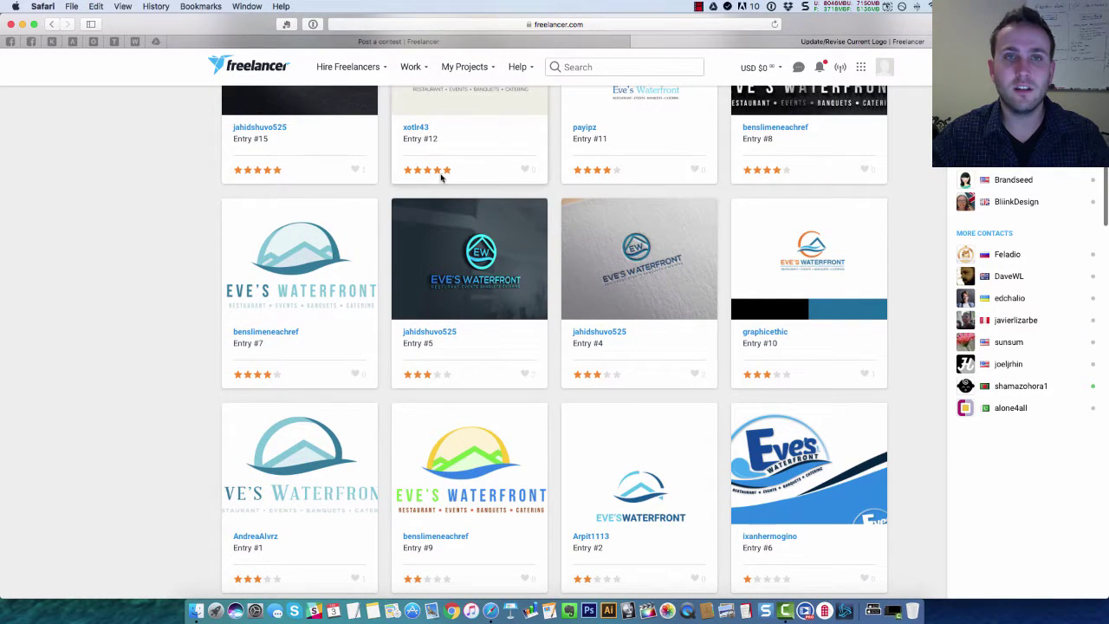
scroll(440, 177, "up", 4)
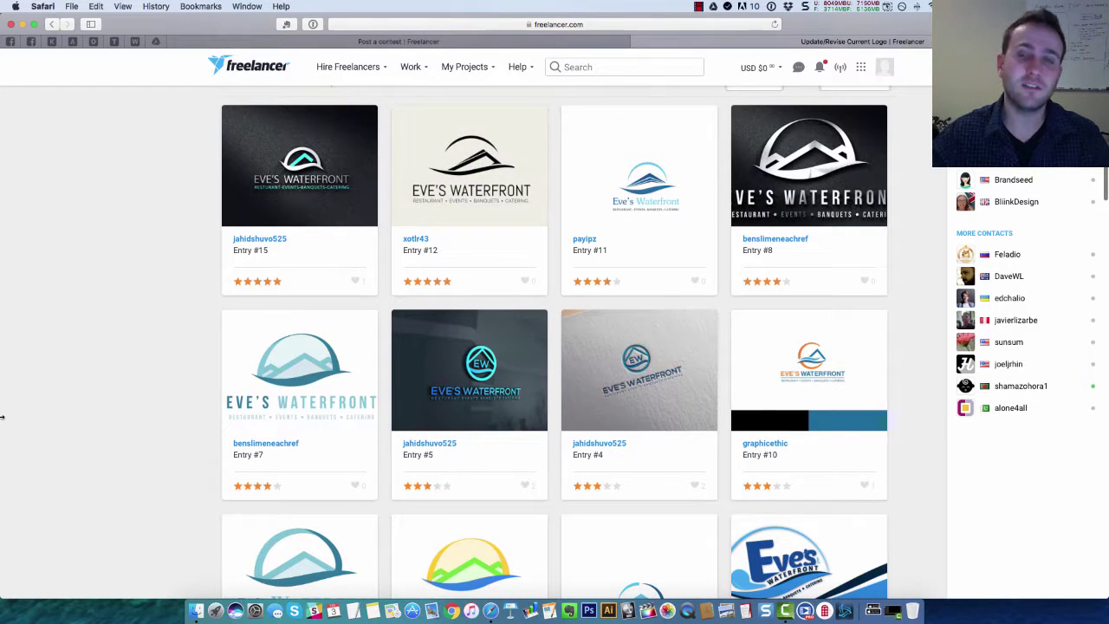
Look through the rest of the logo entries on both result pages, and return to the first page of entries
scroll(2, 416, "down", 15)
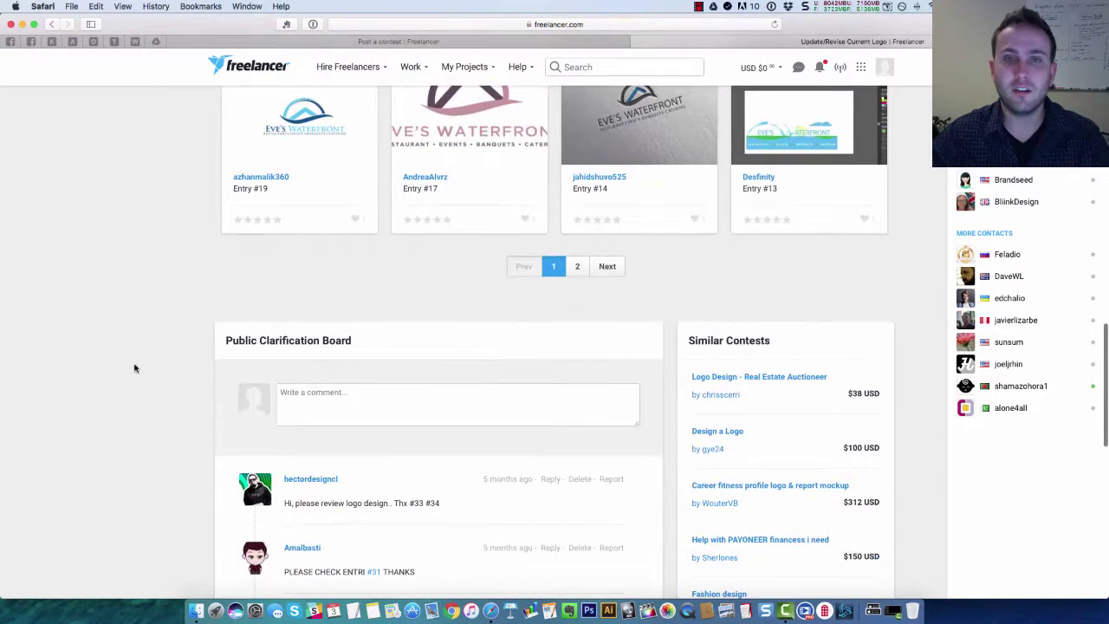
left_click(576, 266)
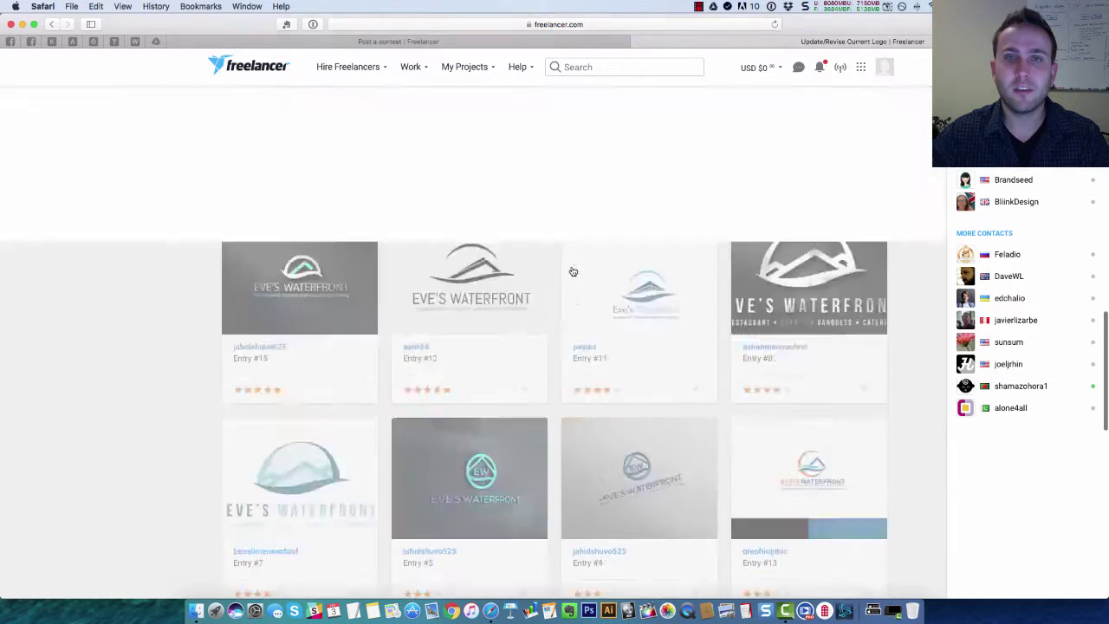
scroll(572, 268, "down", 5)
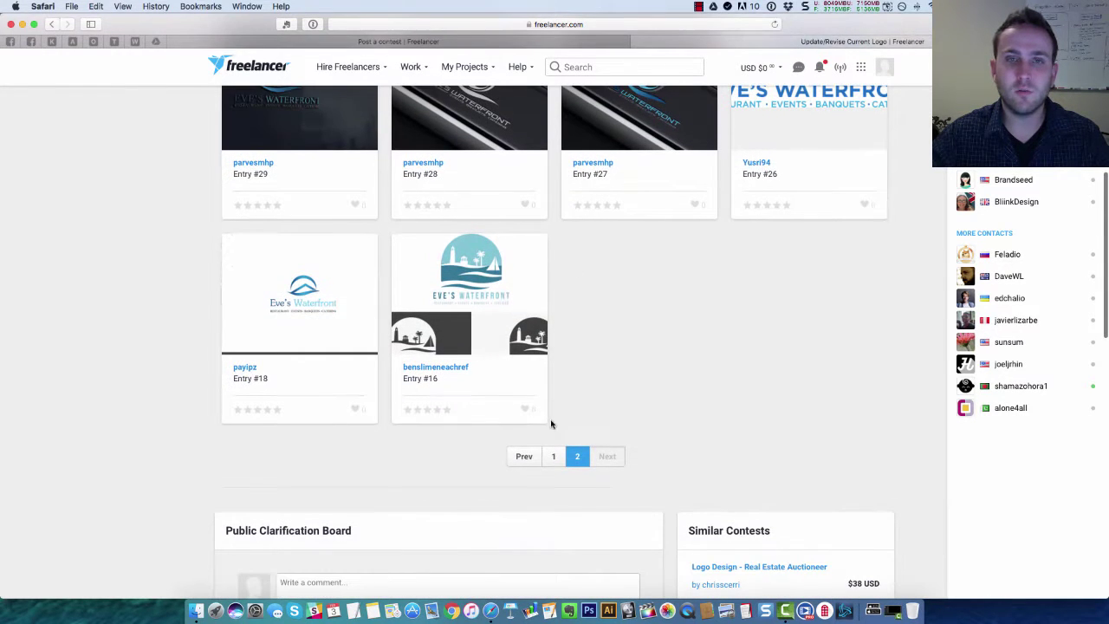
left_click(549, 459)
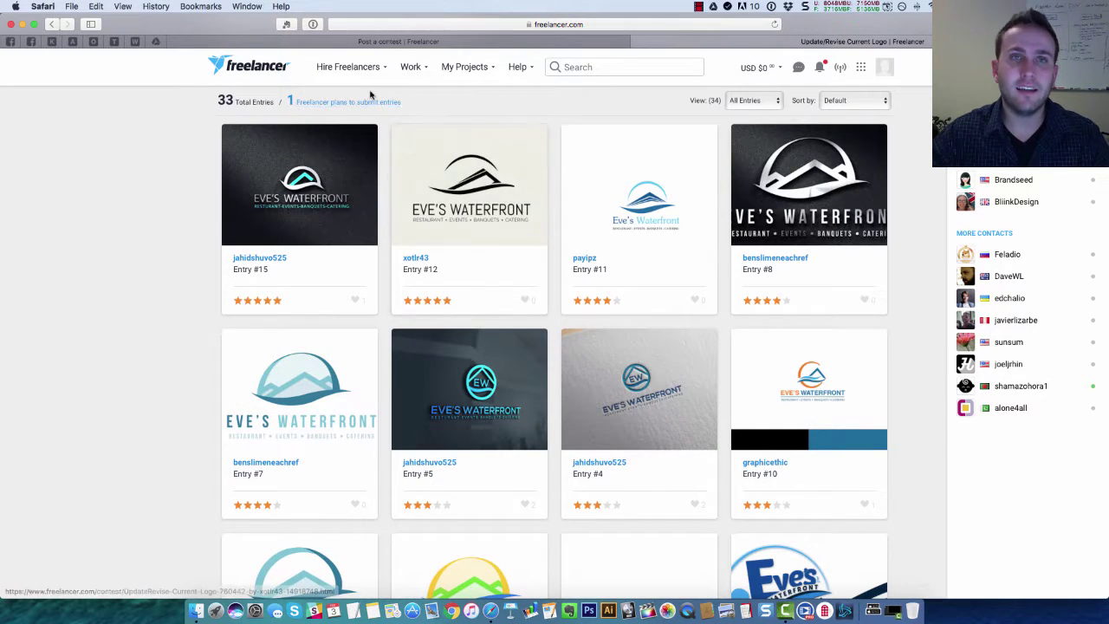
Start posting a new contest and name it "SEXY SLEEK BADASS LOGO!"
mouse_move(355, 70)
left_click(354, 157)
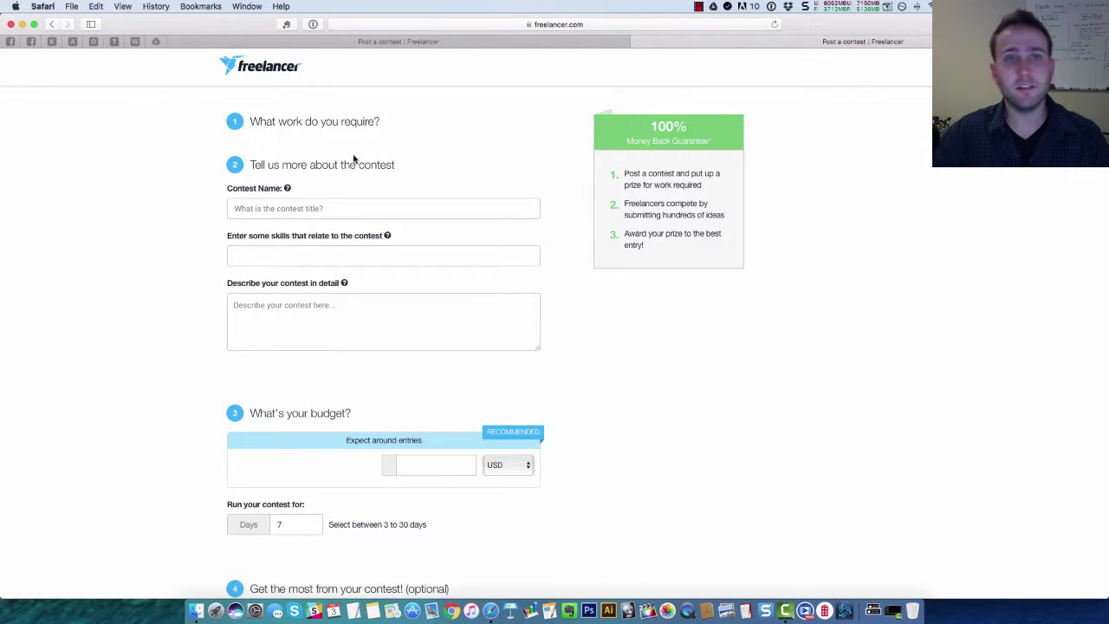
left_click(300, 204)
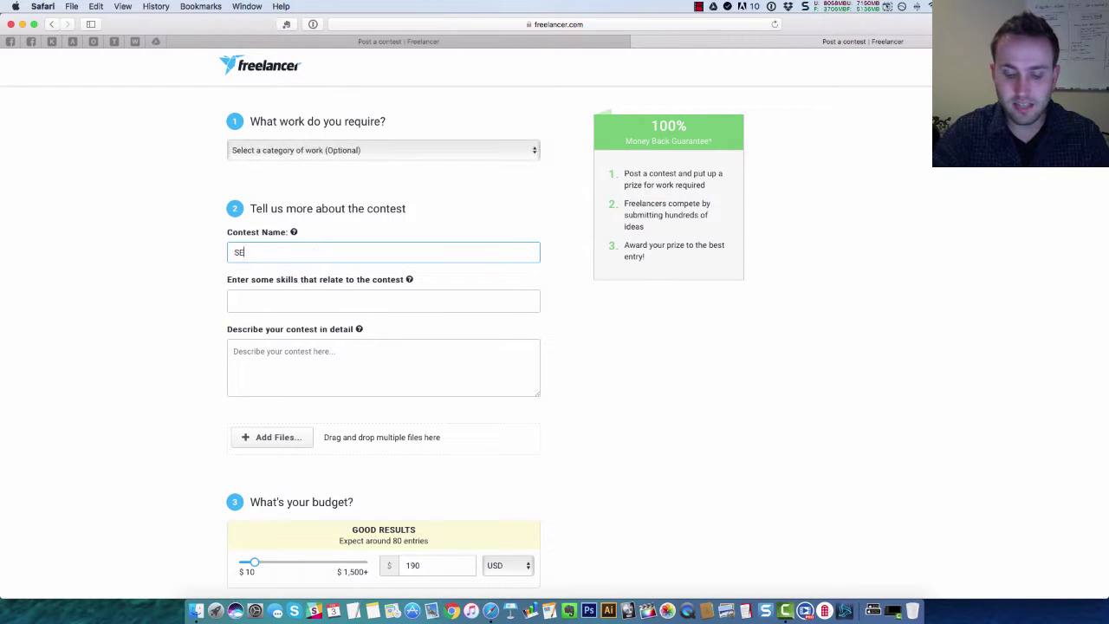
type("XY S")
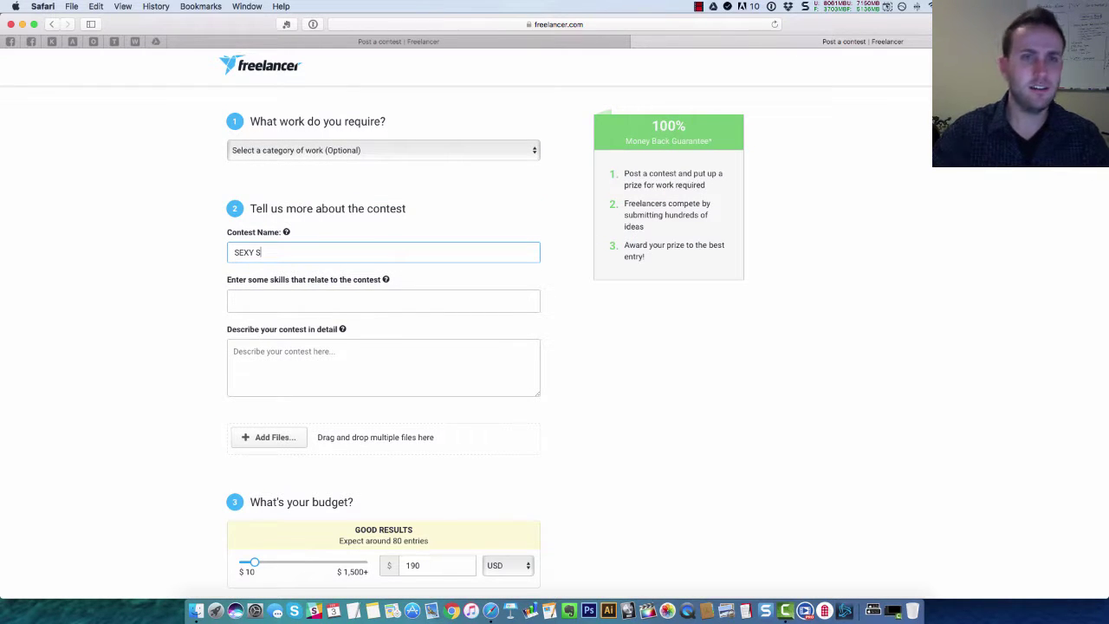
type("LEEK BA")
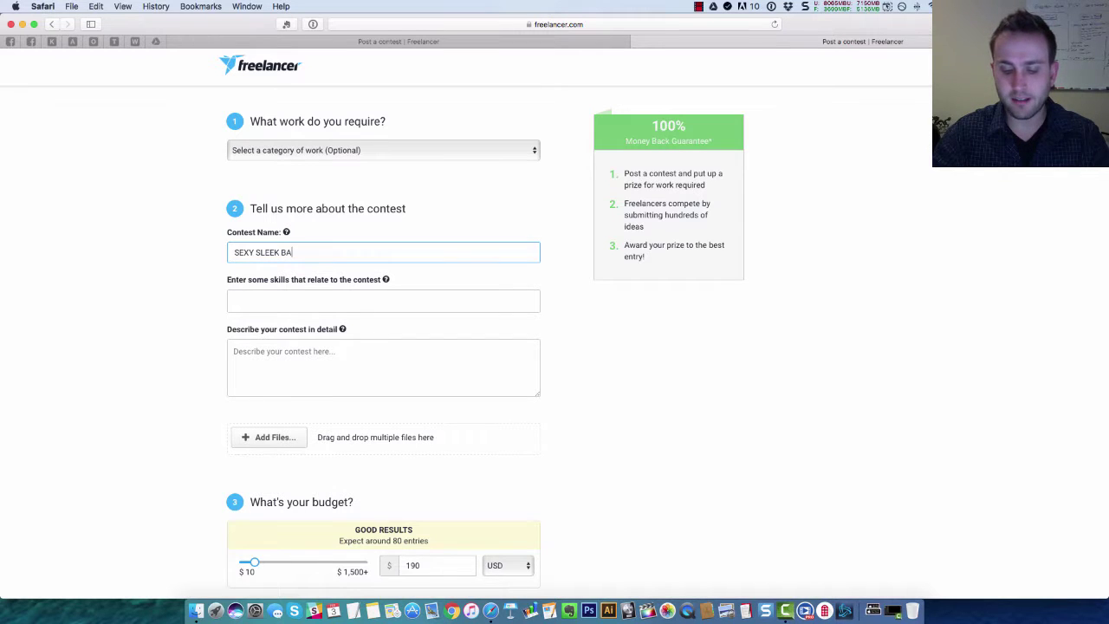
type("DASS LOGO!")
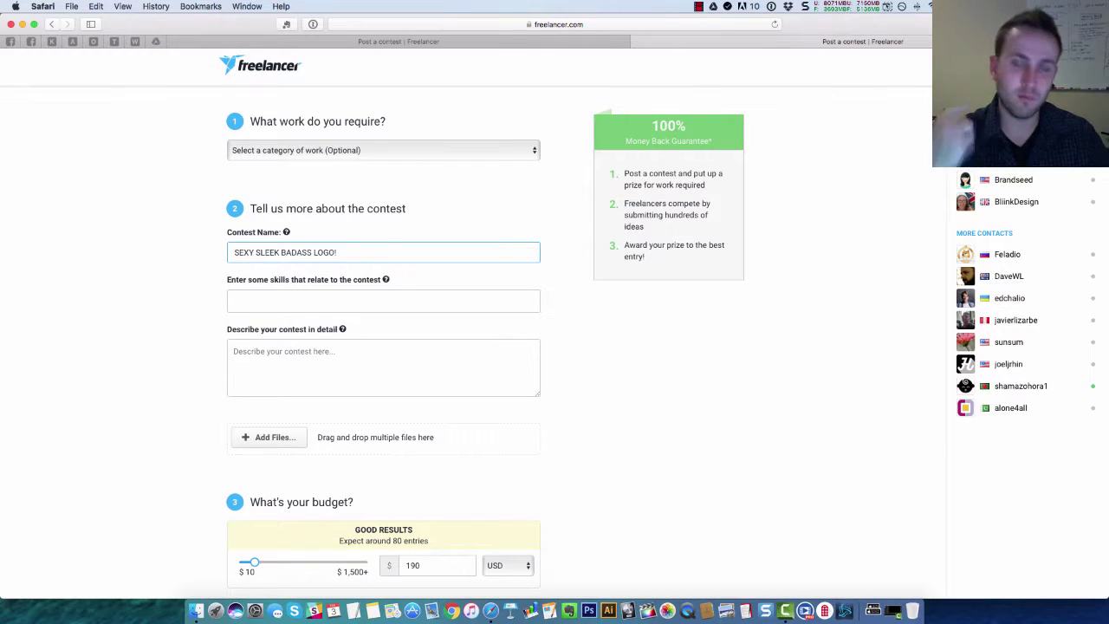
Add Graphic Design and Logo Design as the skills related to the contest
left_click(382, 300)
type("G")
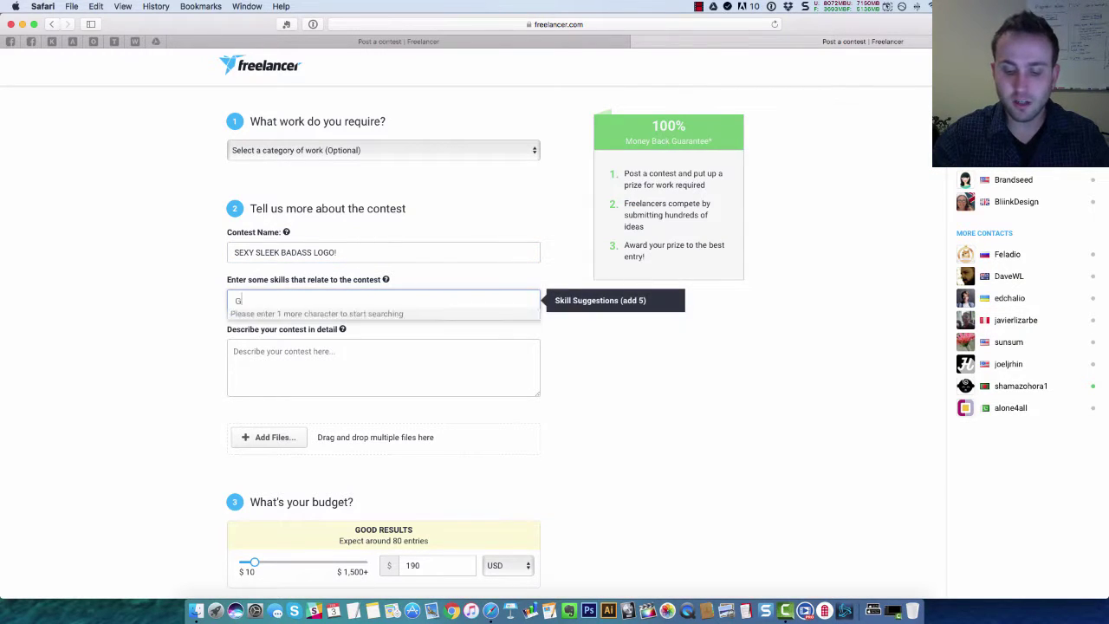
type("rpah")
key("BackSpace")
key("BackSpace")
key("BackSpace")
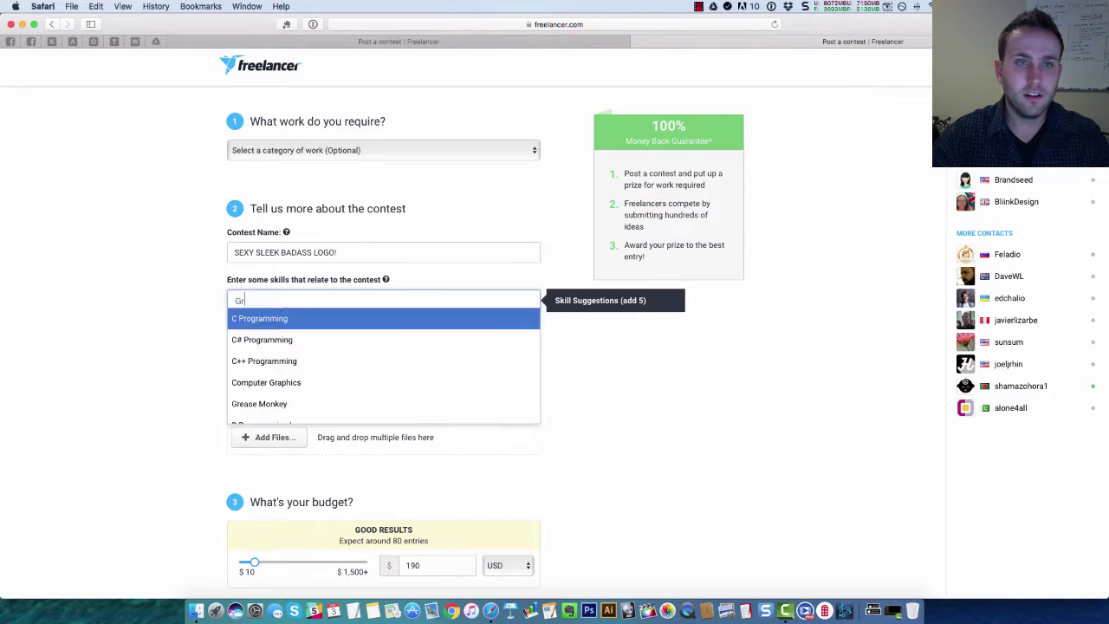
type("aphic")
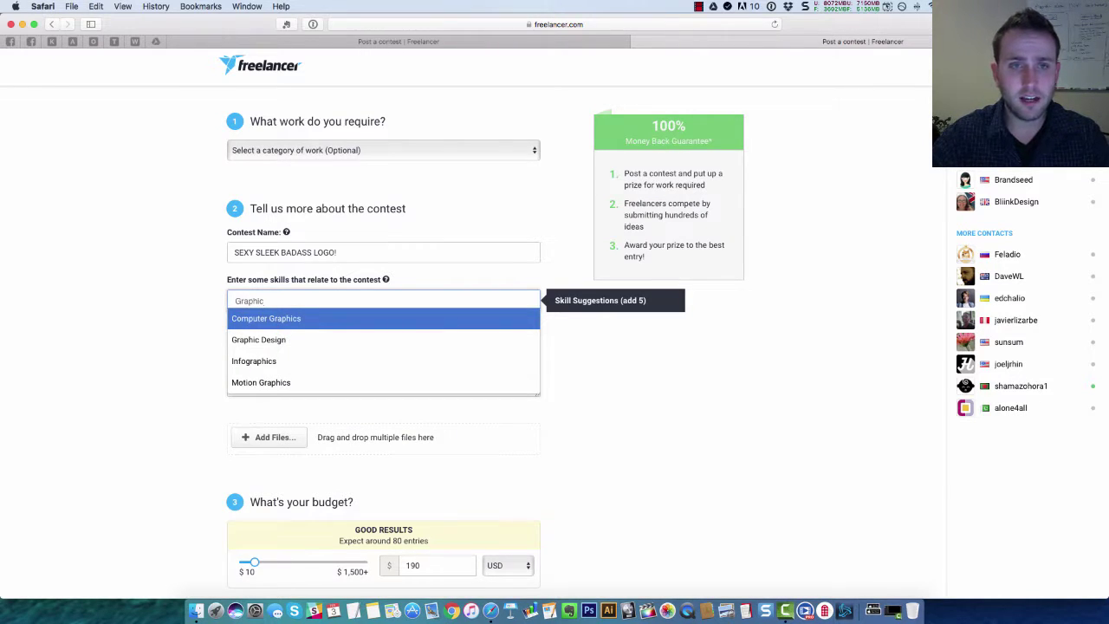
key("Down")
key("Return")
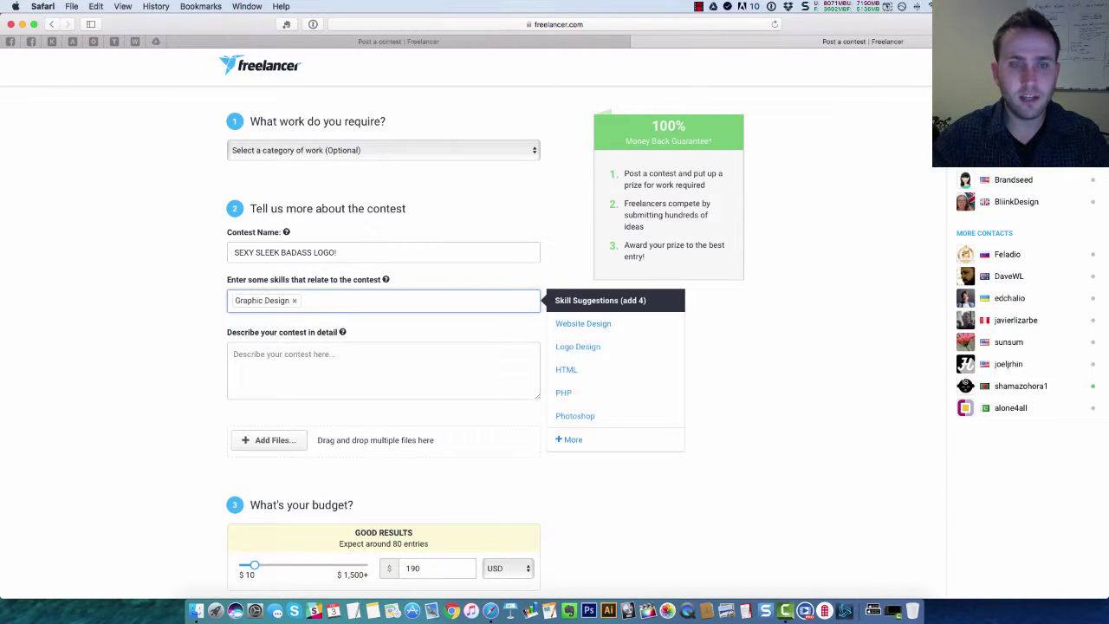
type("Logo")
key("Return")
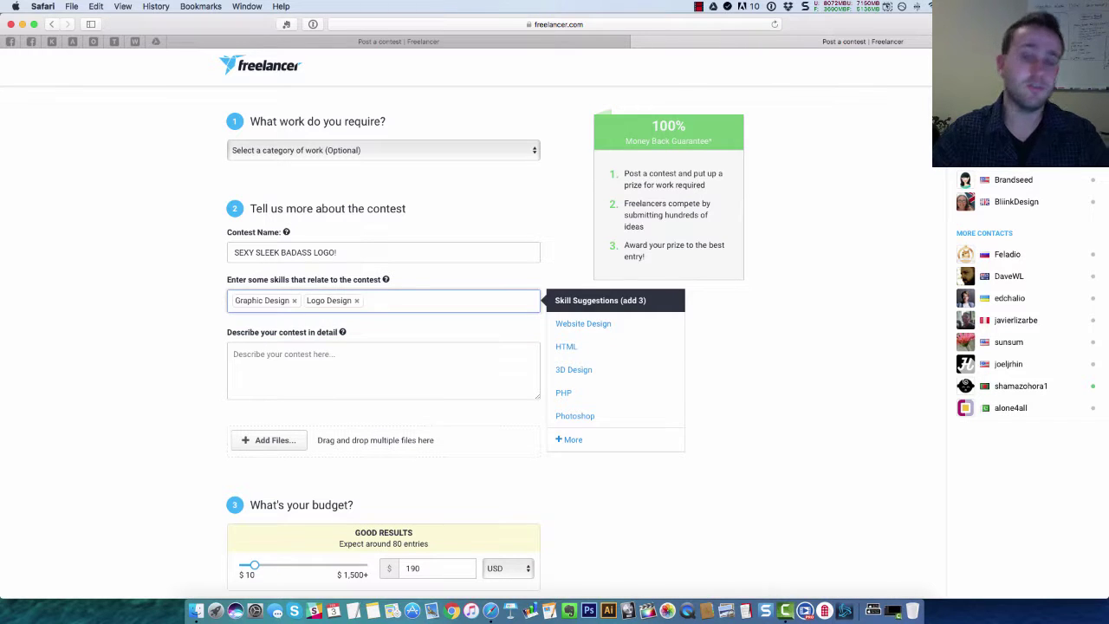
Begin the contest description with a "Name:" heading and "Algorithm" on the line below it
left_click(303, 353)
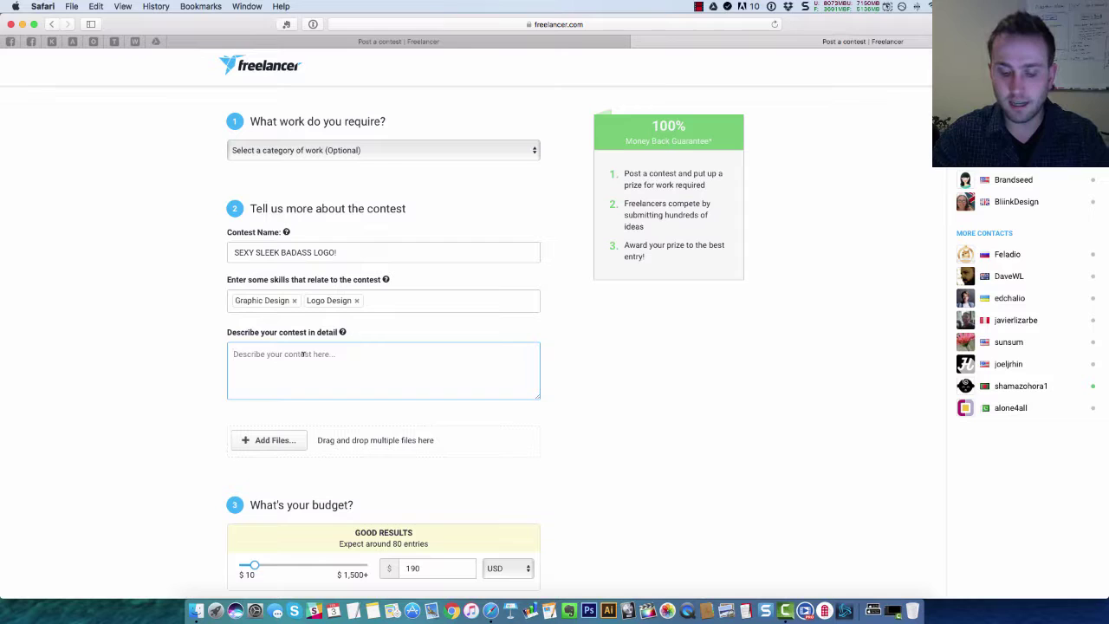
type("Bame")
key("BackSpace")
key("BackSpace")
key("BackSpace")
key("BackSpace")
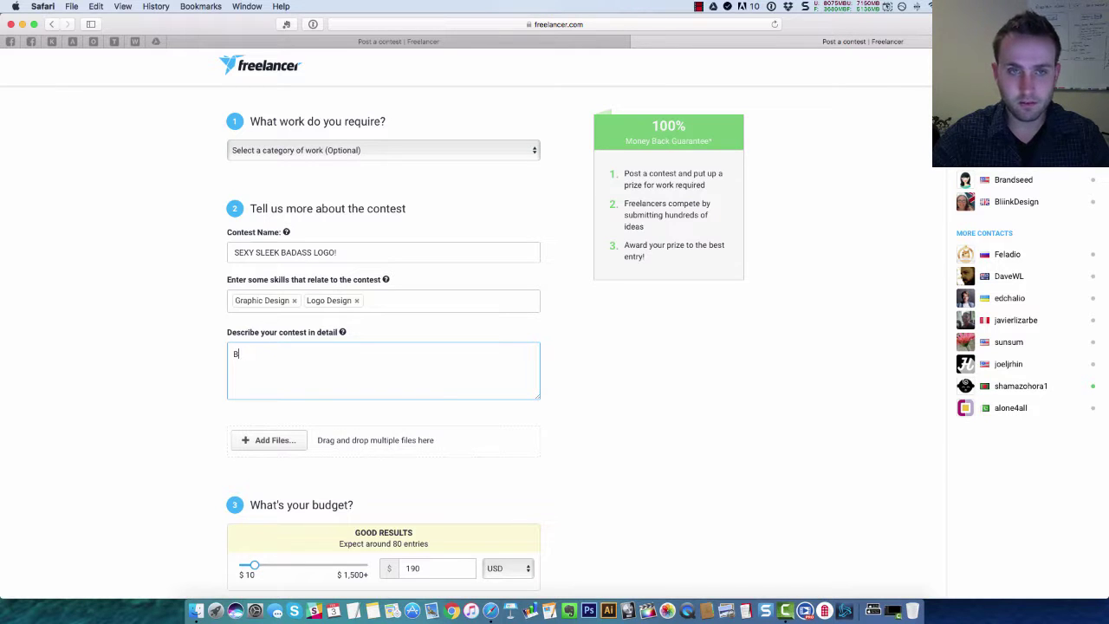
type("Name: ")
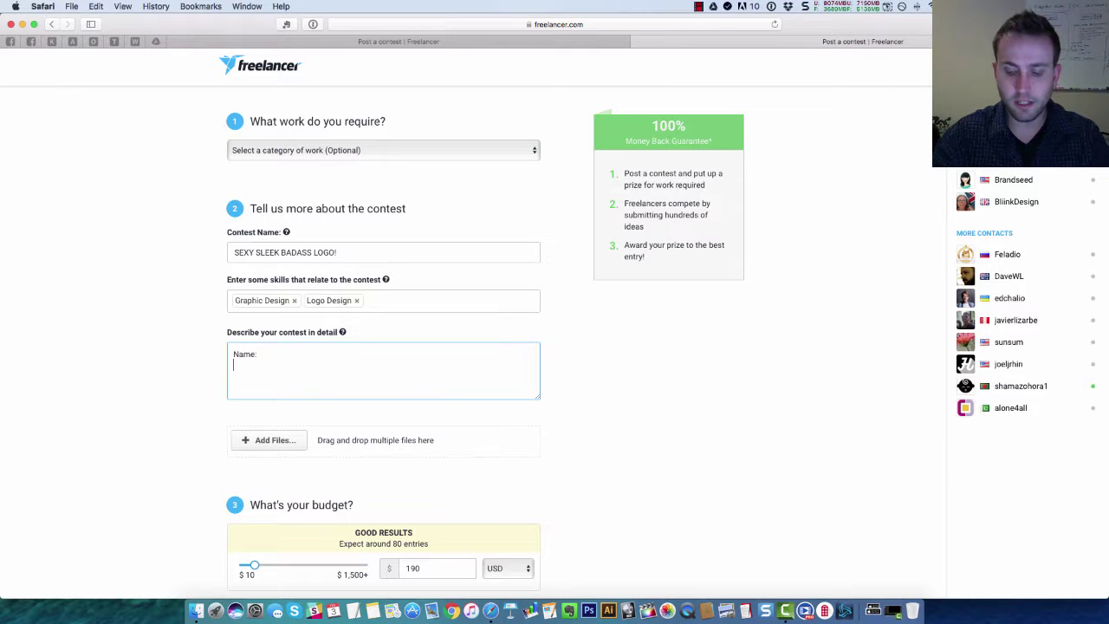
type("Algorithm")
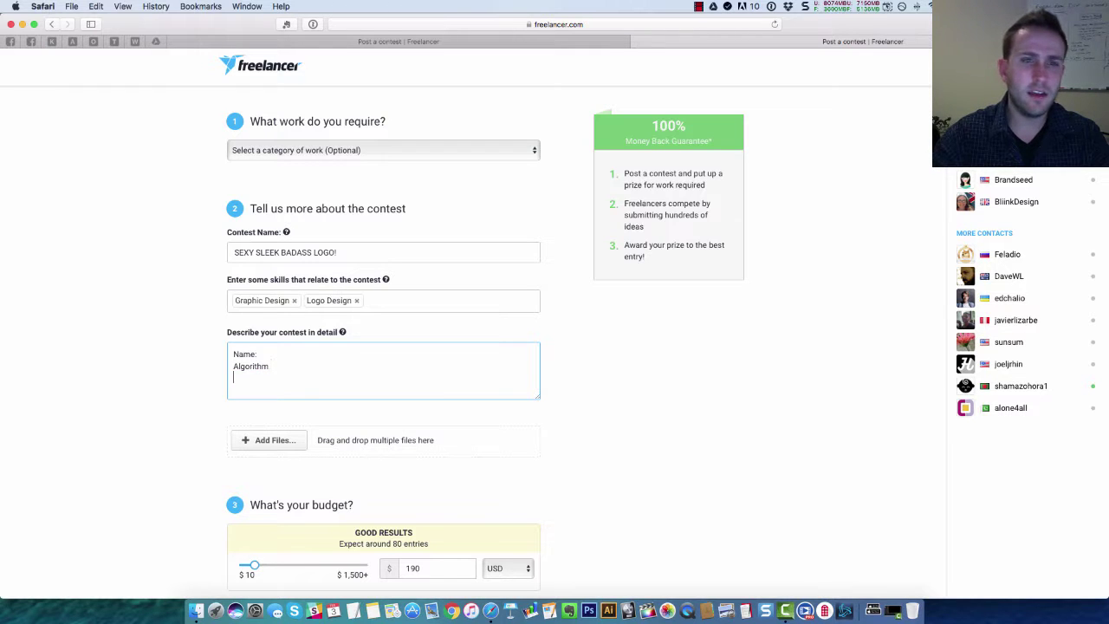
Add a "Tagline" heading to the description, separated by a blank line, with "the anti agency (small caps)" beneath it
type(".Tagline")
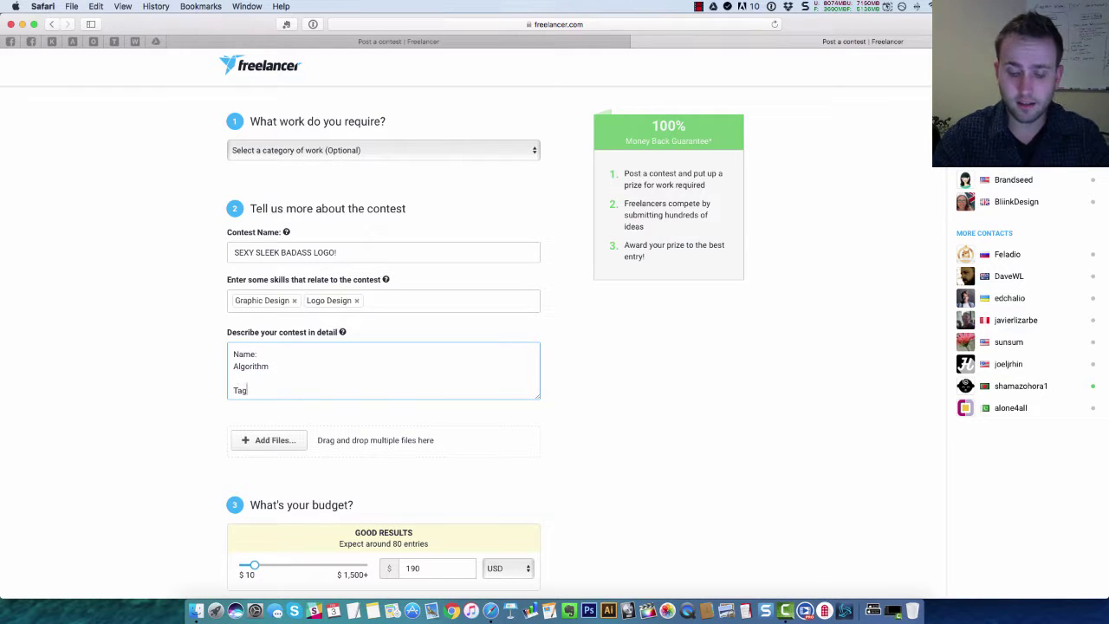
key("Return")
type("the")
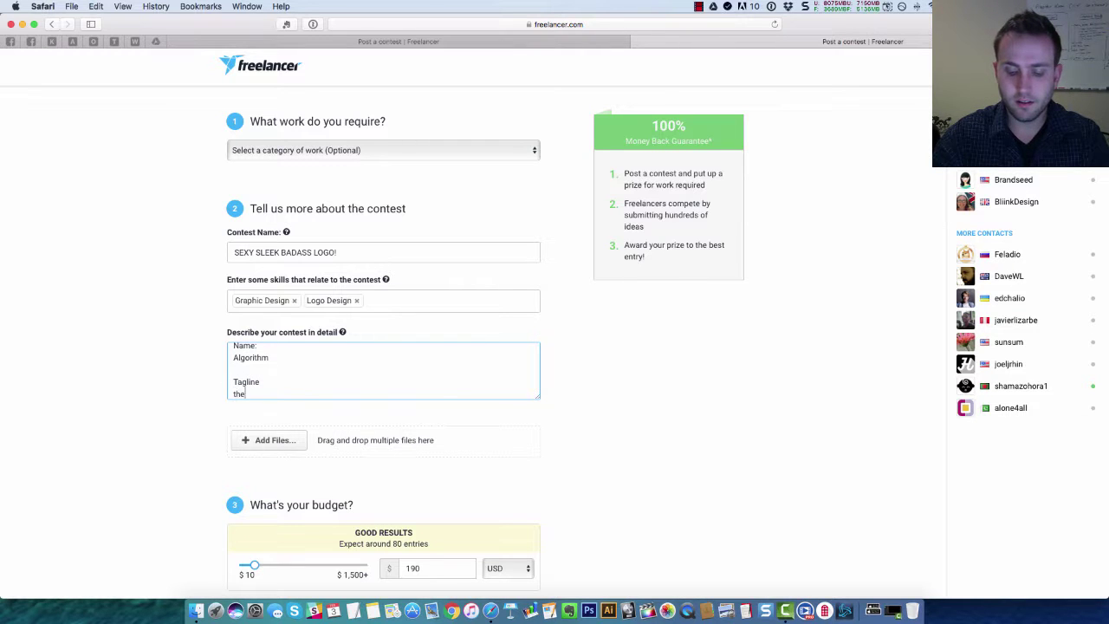
type(" anti agency ")
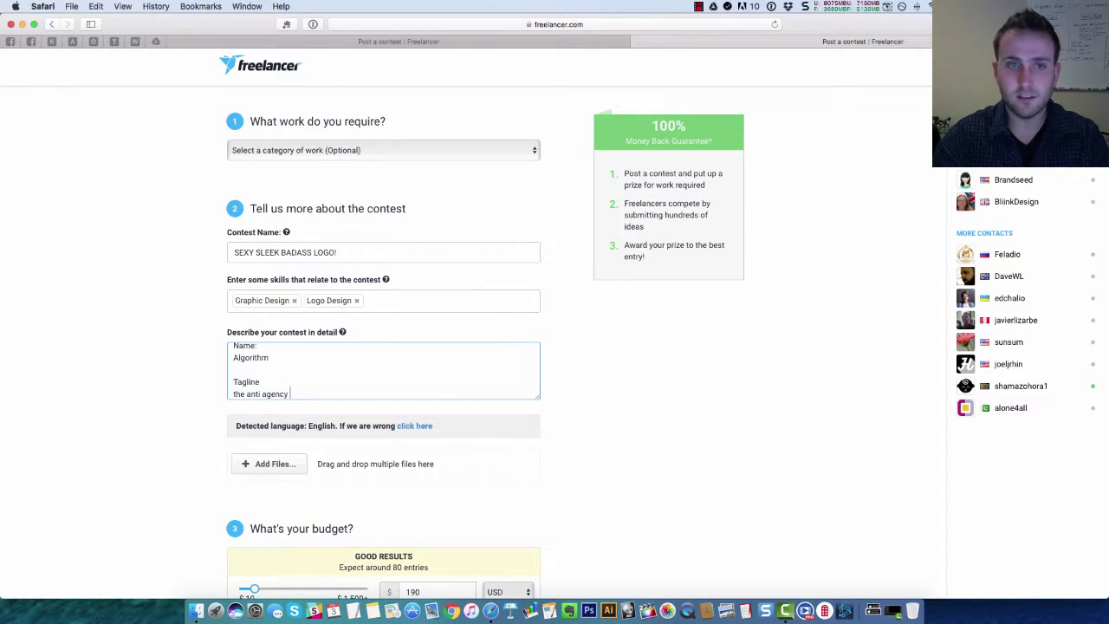
type("(small ")
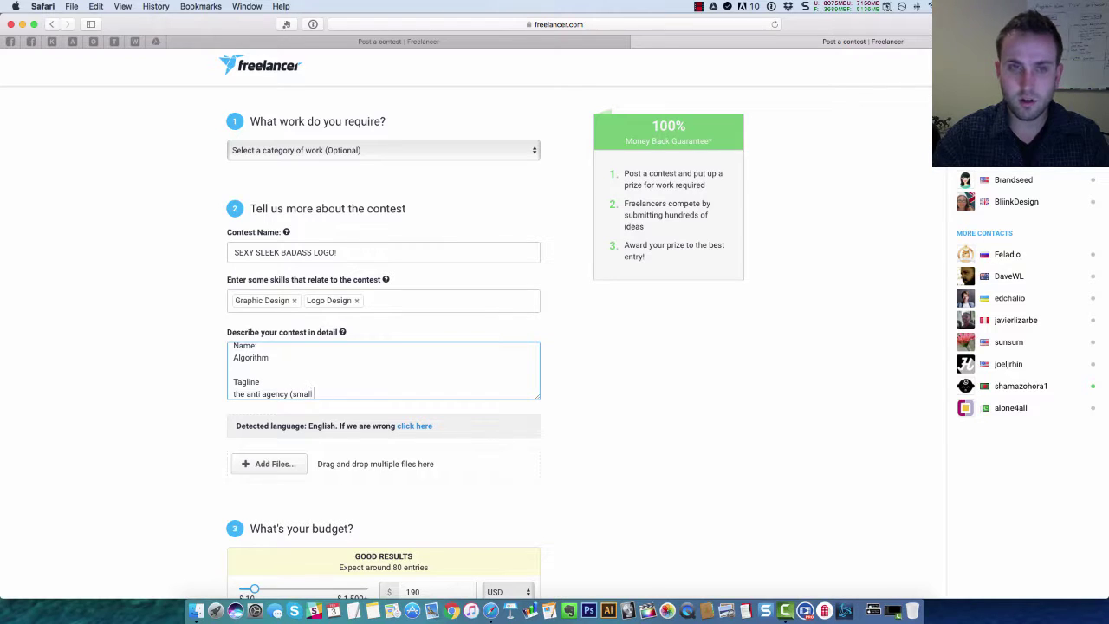
type("caps)")
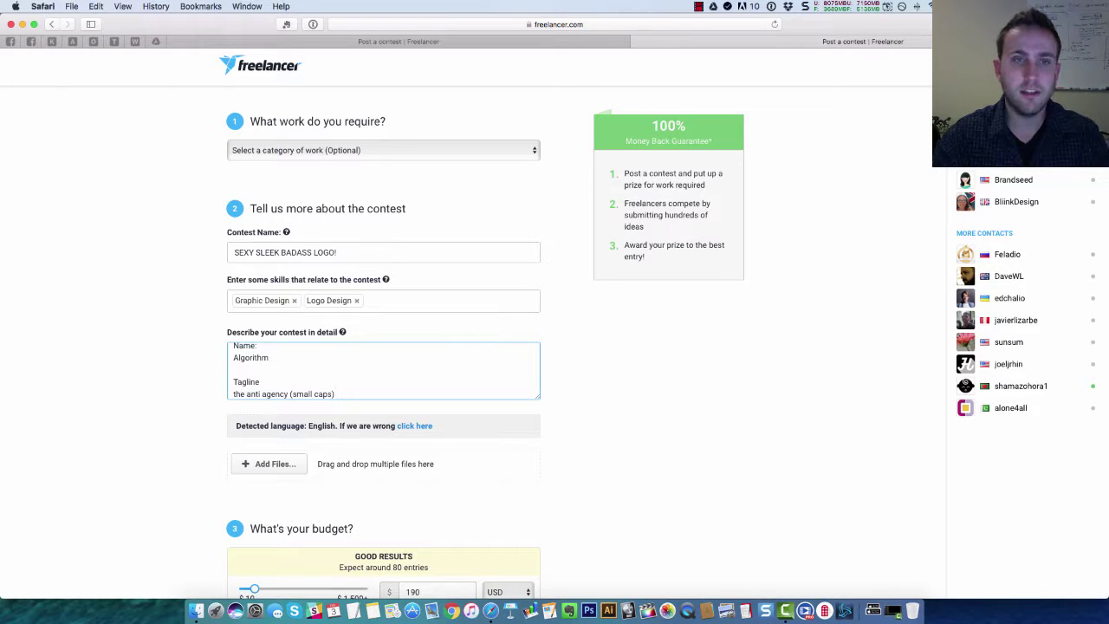
Replace the parenthesised note after the tagline with "(lowercase)"
key("BackSpace")
key("BackSpace")
key("BackSpace")
key("BackSpace")
key("BackSpace")
key("BackSpace")
key("BackSpace")
key("BackSpace")
key("BackSpace")
key("BackSpace")
key("BackSpace")
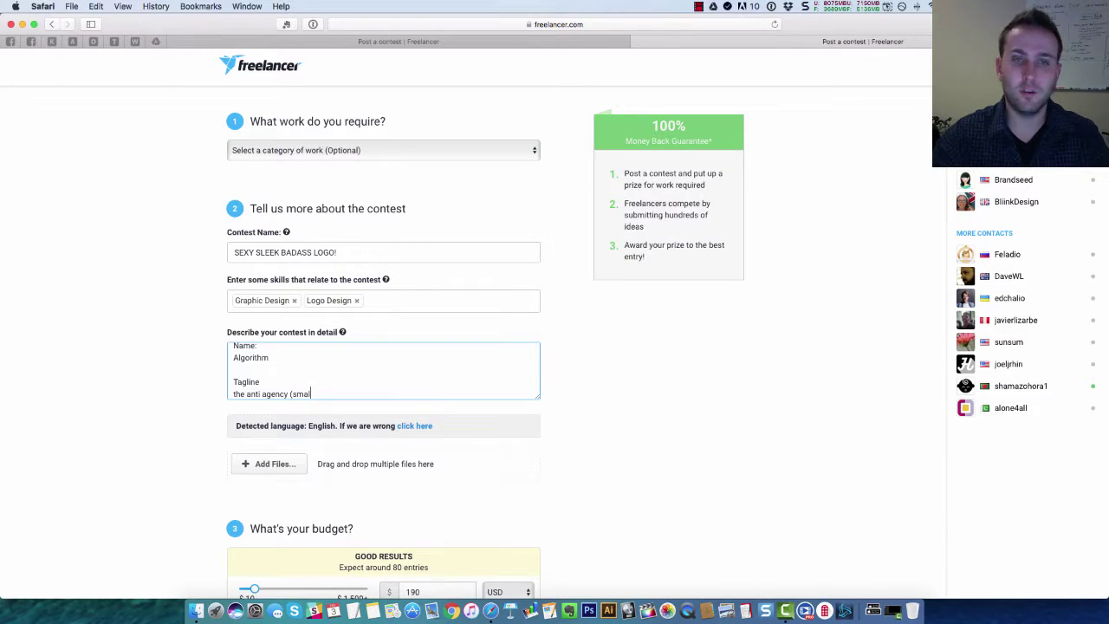
type("lowercase)")
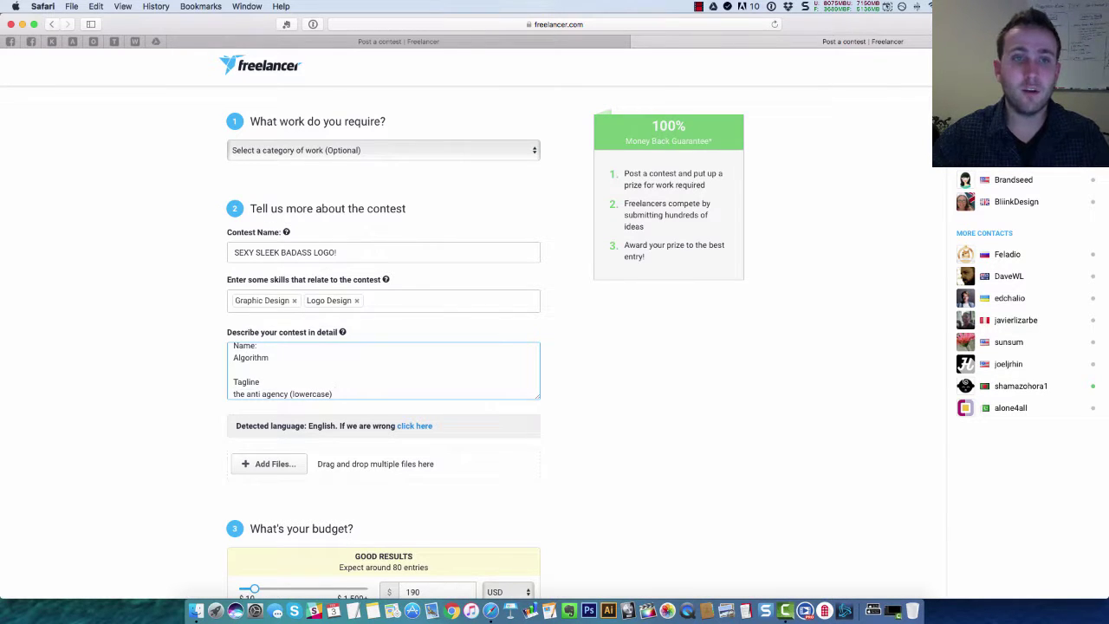
Add the note "(uppercase)" after the name Algorithm in the description
left_click(269, 357)
type("(")
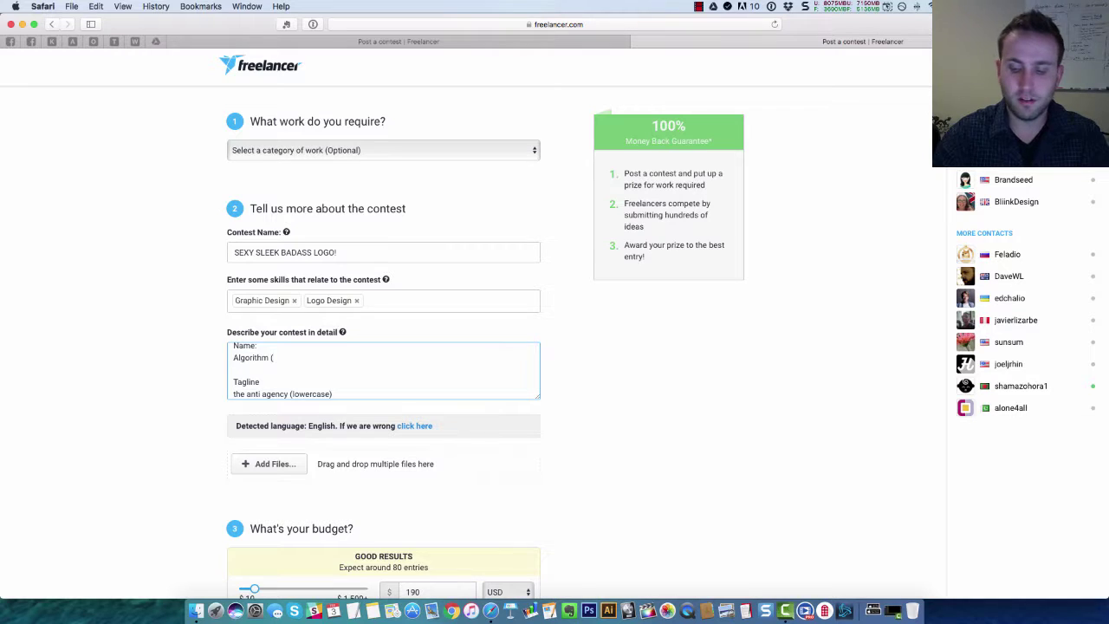
type("upp")
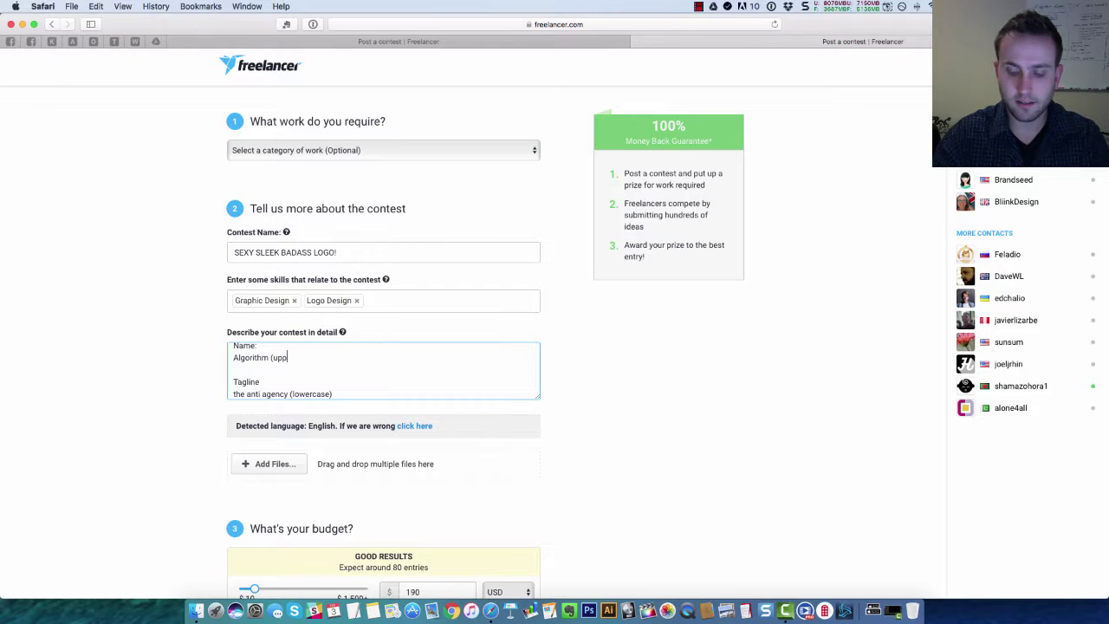
type("ercase)")
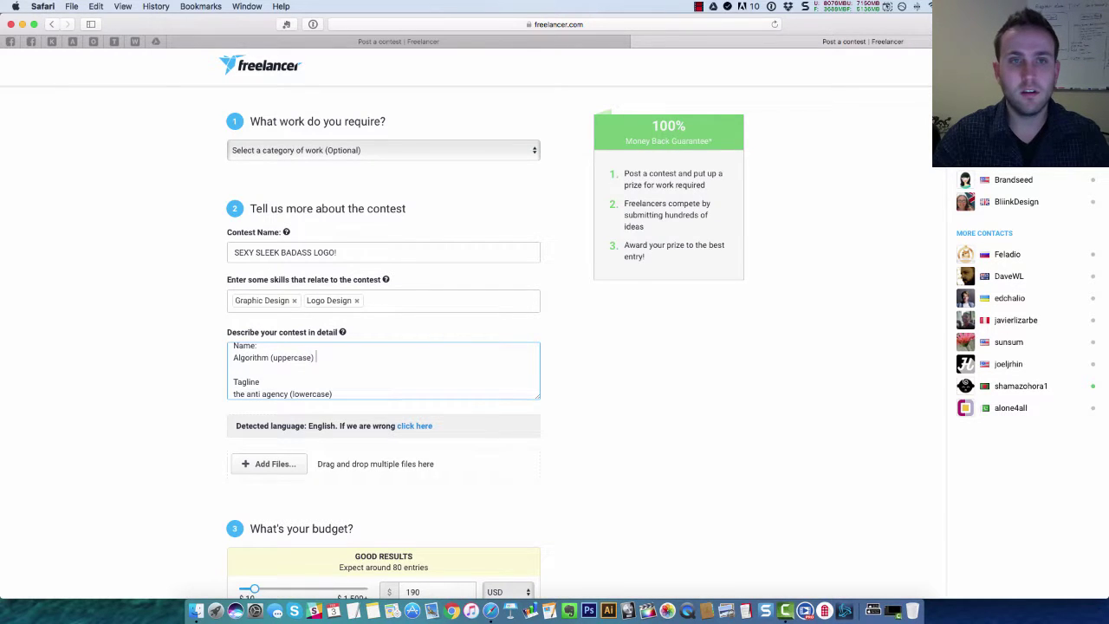
Add a "Brief:" heading below the tagline at the end of the description, followed by a blank line
scroll(286, 368, "down", 1)
left_click(346, 384)
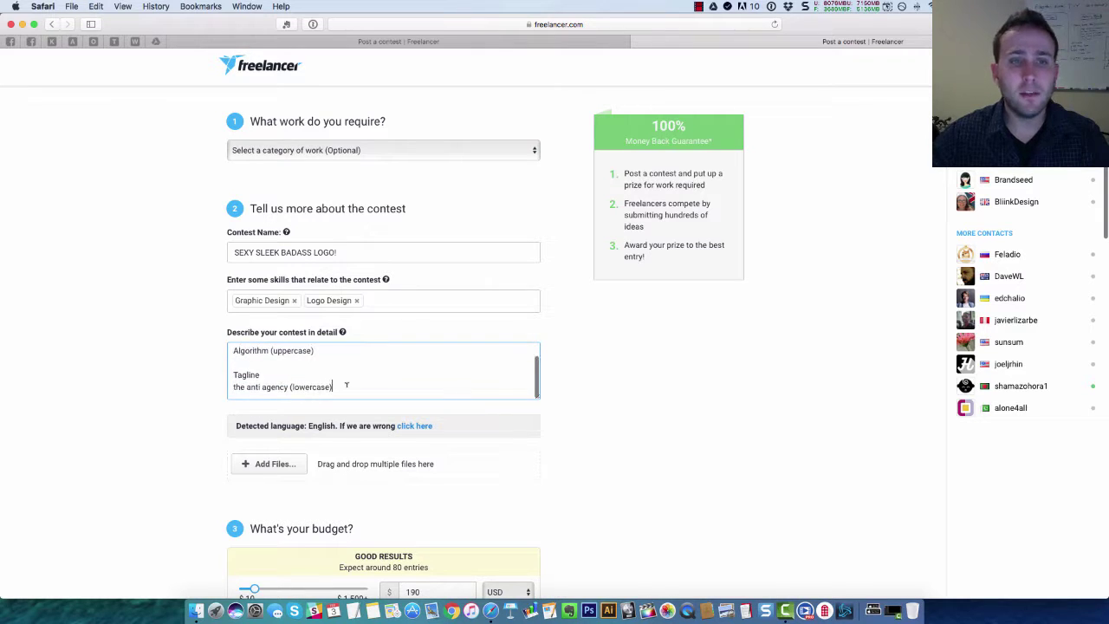
key("Return")
key("Return")
type("Brief")
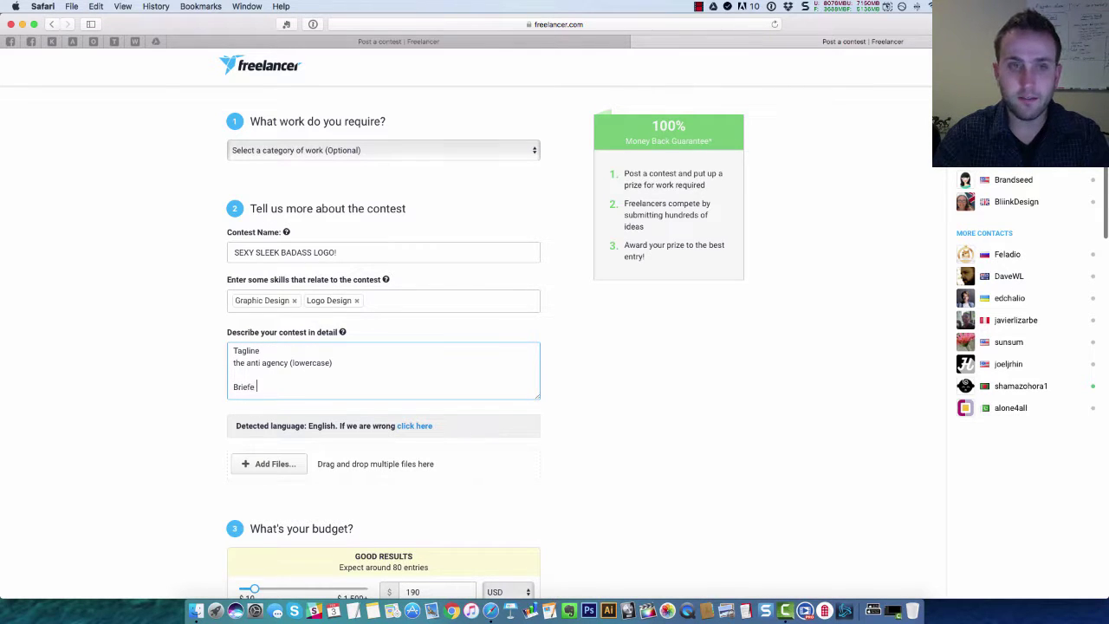
type(":")
key("Return")
key("Return")
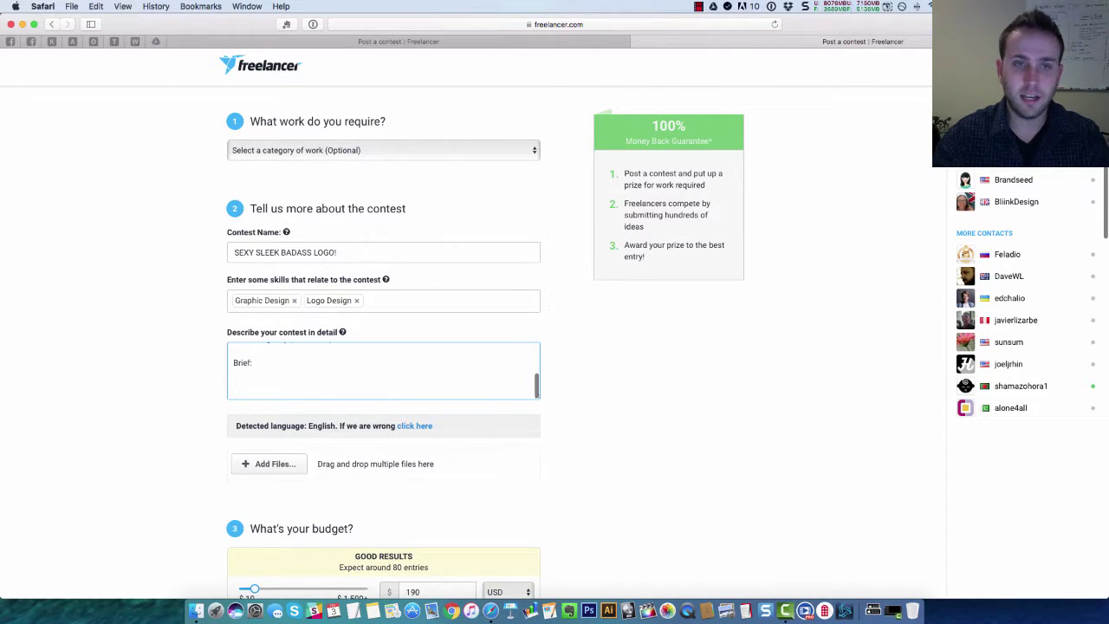
Write "Please Reds and blacks. We like triangles!" under the "Brief:" heading in the contest description
type("Please Reds, ")
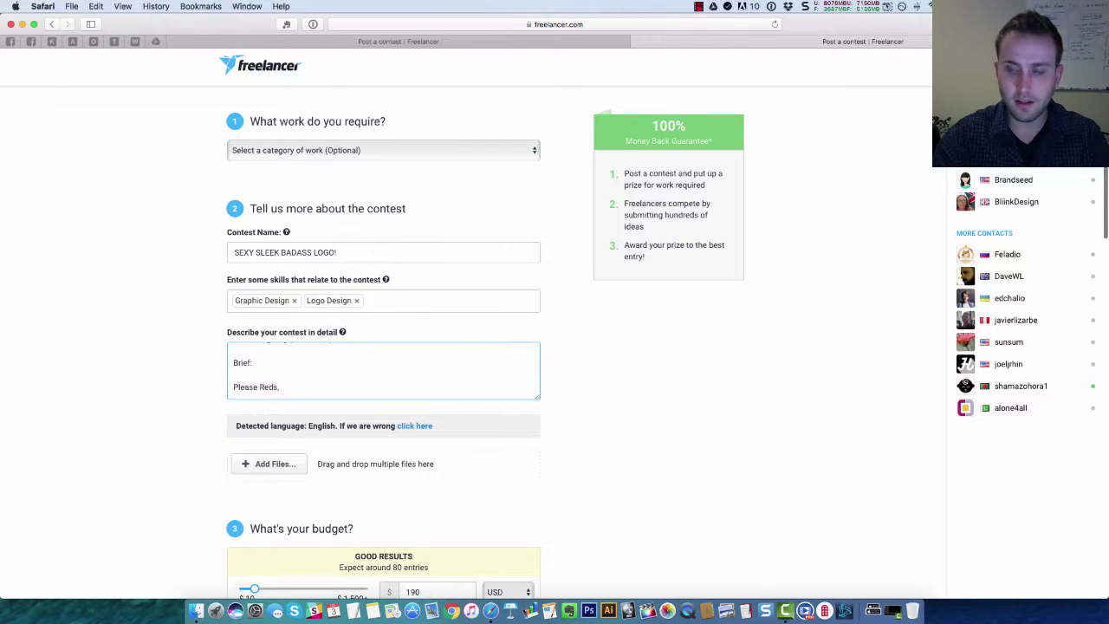
key("BackSpace")
key("BackSpace")
type(" and ")
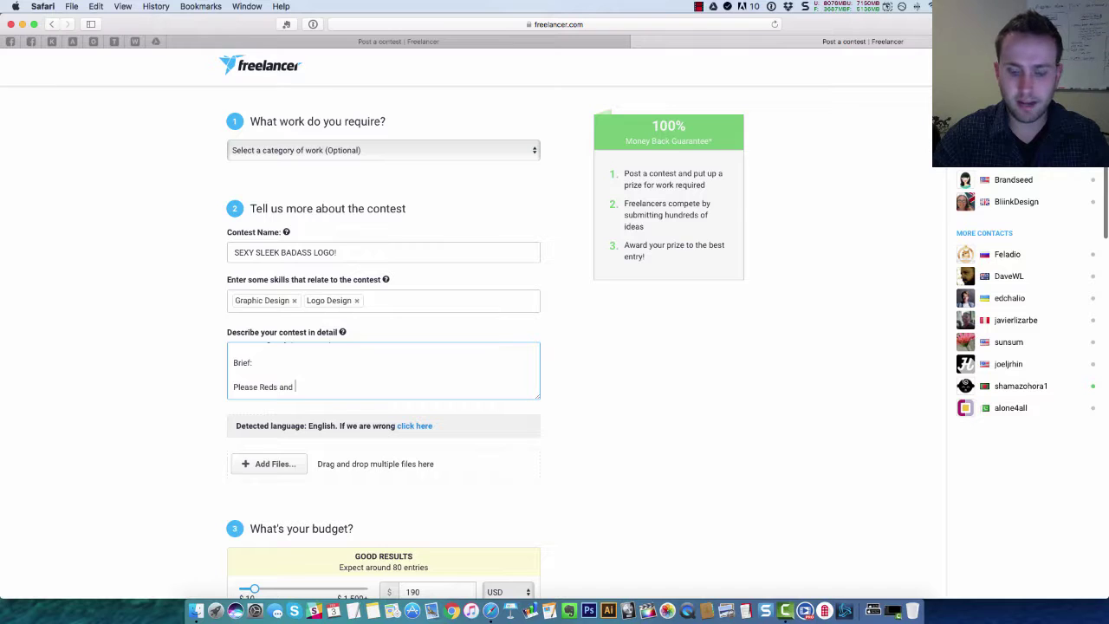
type("blacks. ")
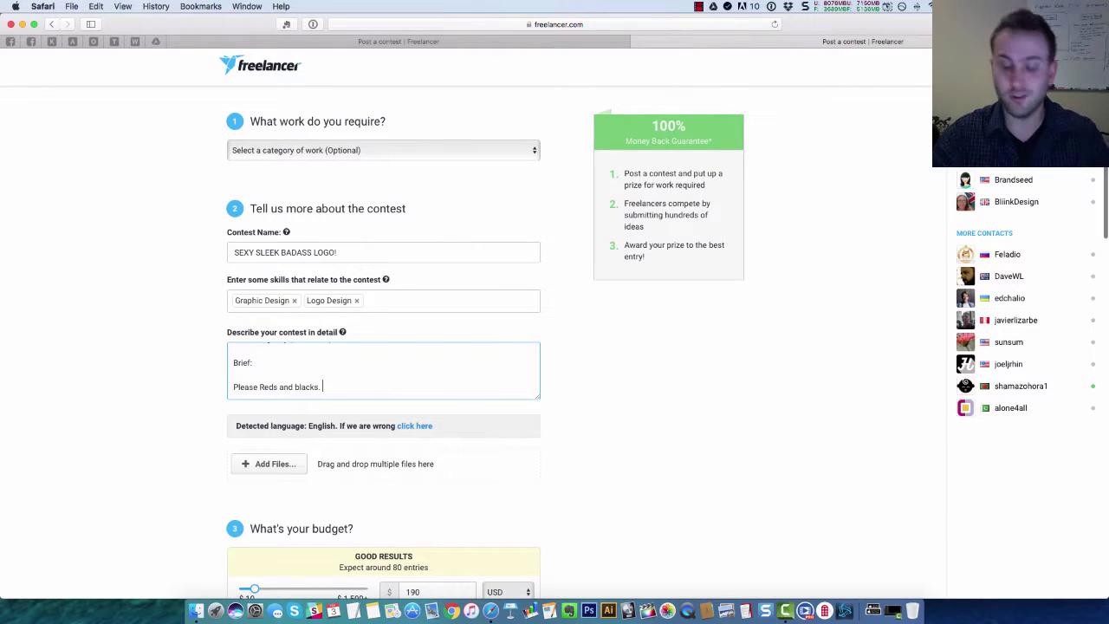
type("We like")
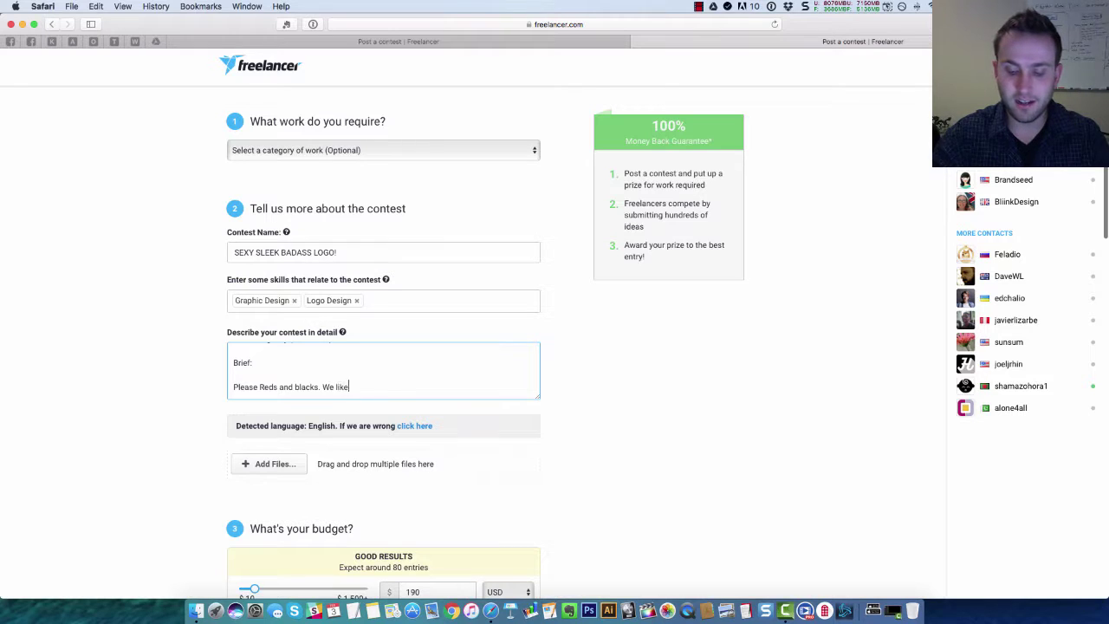
type(" triangles!")
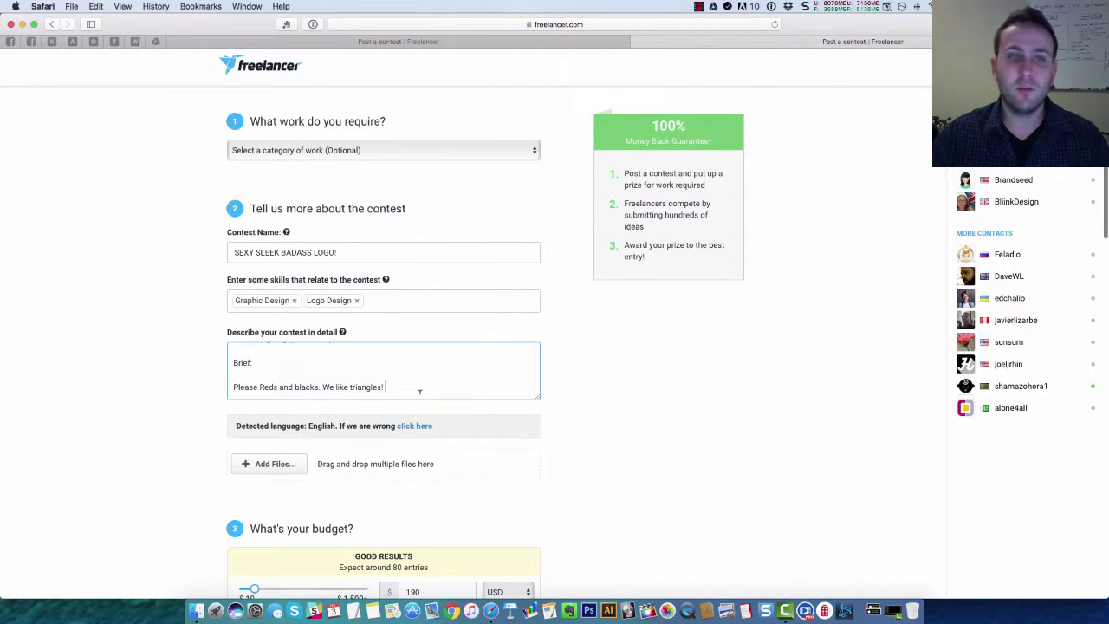
Set the contest budget to 140 USD, after trying out higher and lower prize amounts
scroll(418, 390, "down", 10)
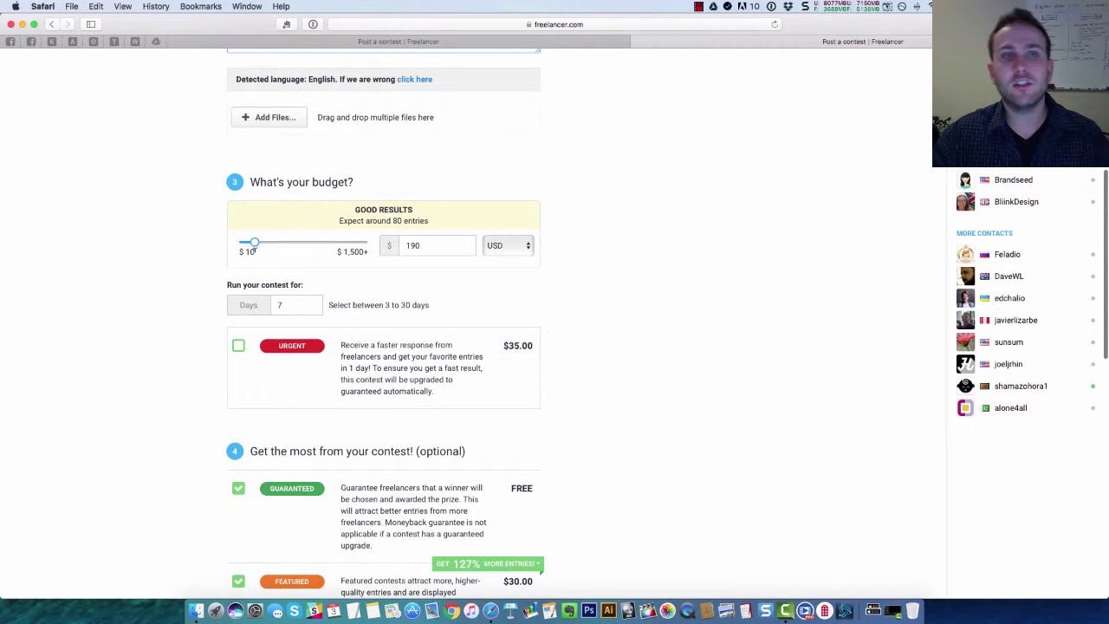
left_click_drag(255, 245, 282, 247)
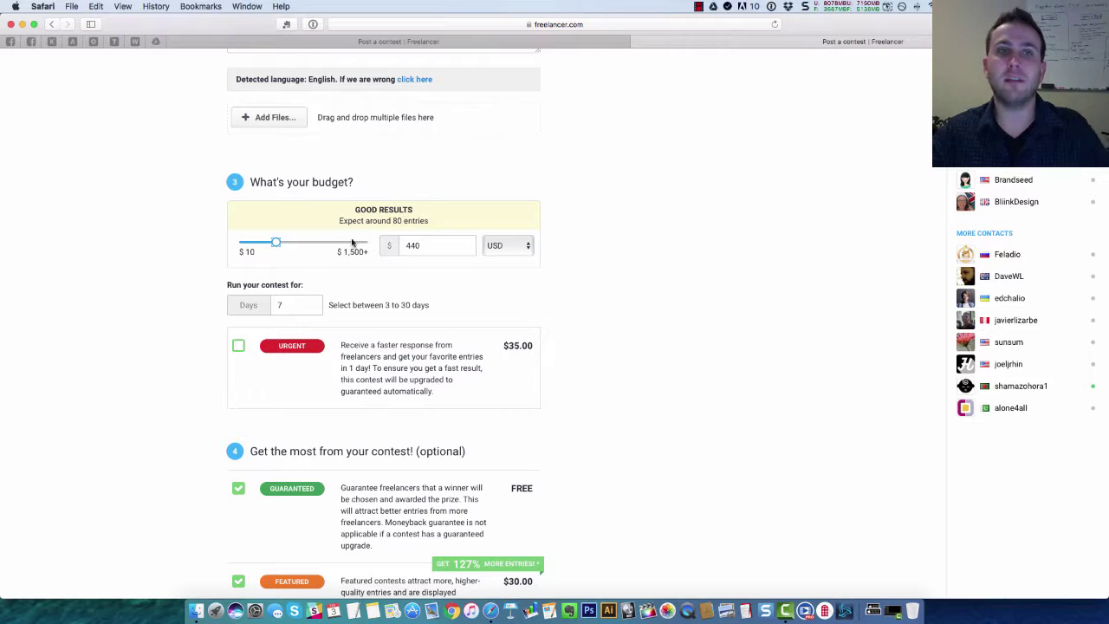
mouse_move(274, 245)
left_mouse_down()
mouse_move(341, 246)
mouse_move(240, 246)
mouse_move(253, 247)
left_mouse_up()
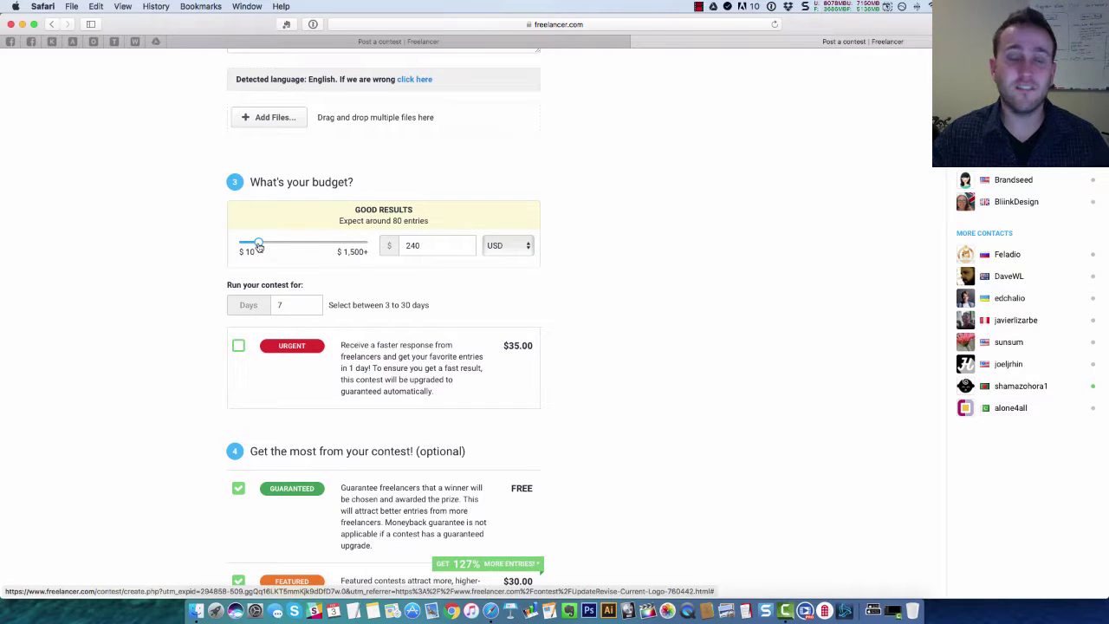
mouse_move(265, 248)
left_mouse_down()
mouse_move(279, 246)
mouse_move(245, 242)
left_mouse_up()
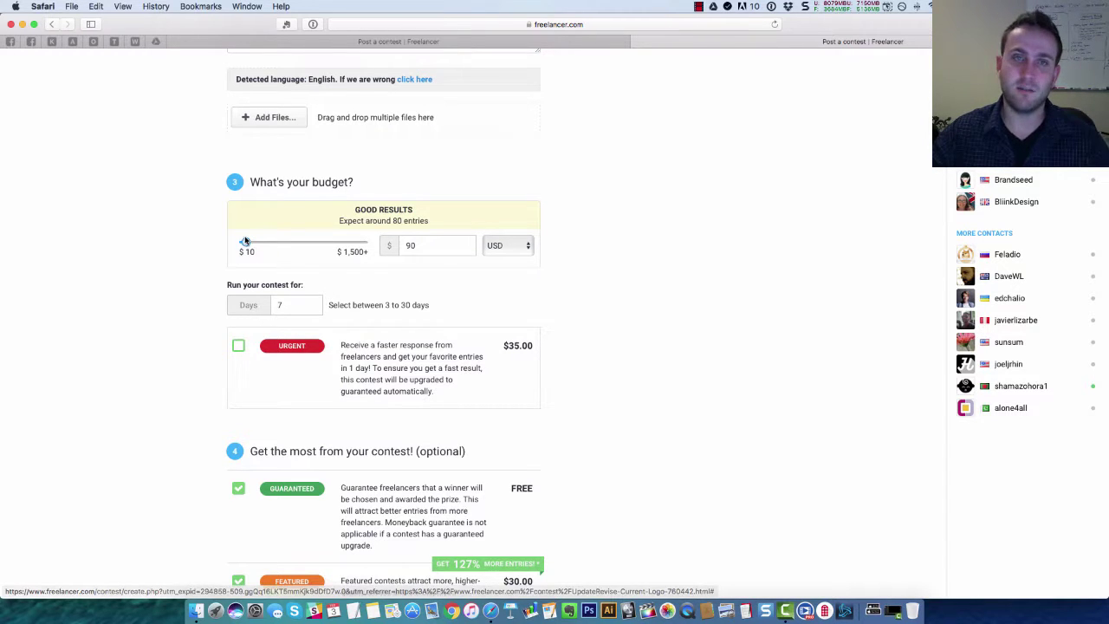
left_click(245, 241)
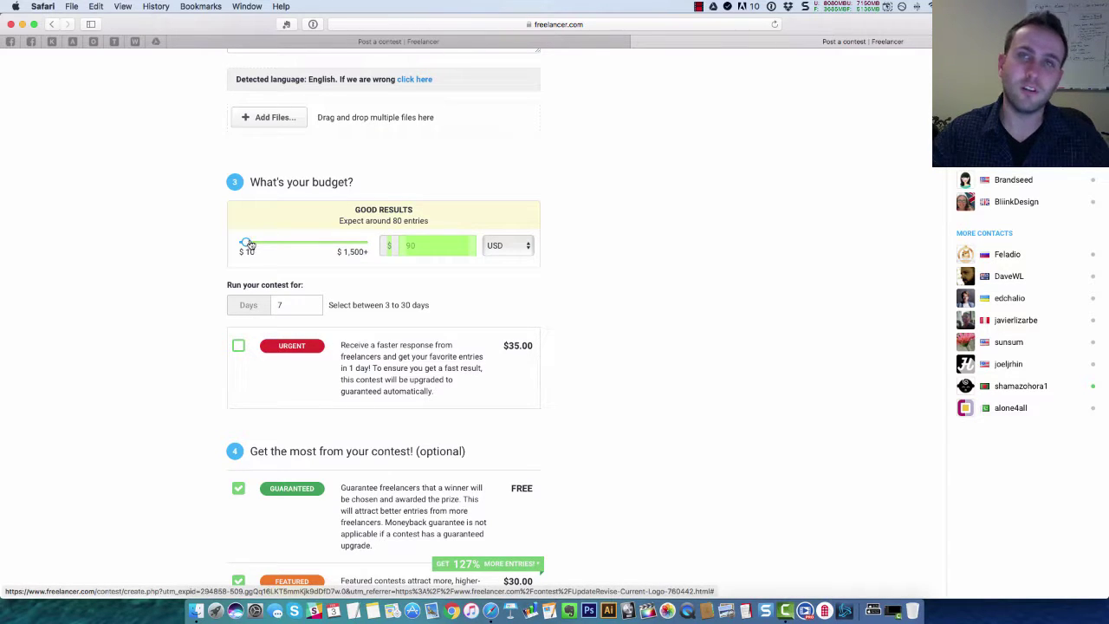
left_click_drag(247, 243, 251, 243)
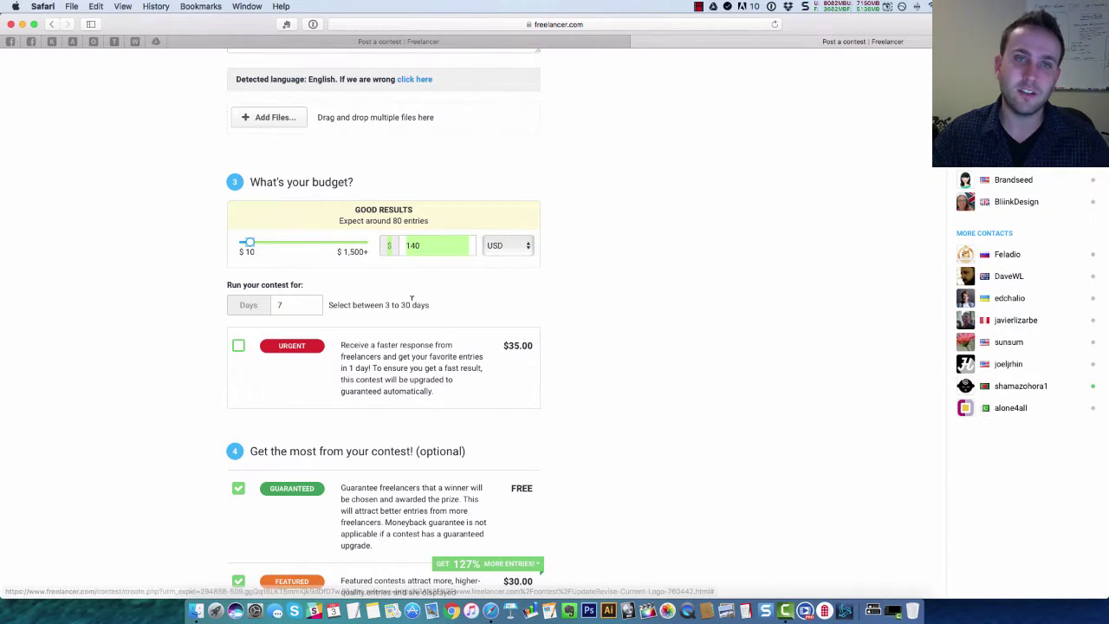
Remove the Featured, Top Contest, Highlight and Sealed upgrades from the contest and review the total cost
scroll(413, 304, "down", 3)
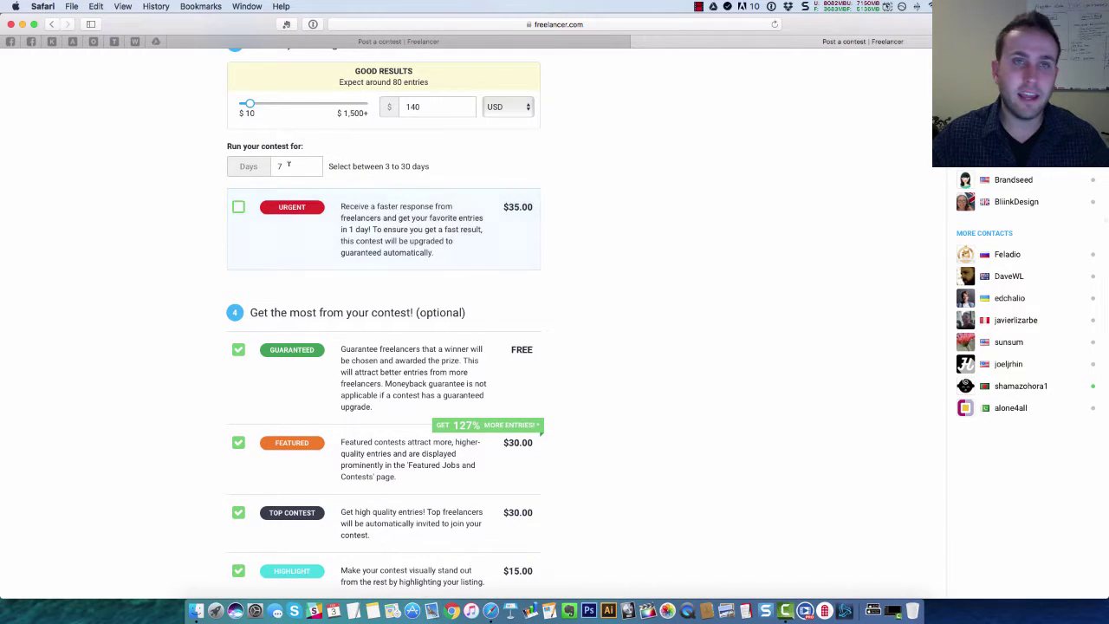
scroll(285, 383, "down", 5)
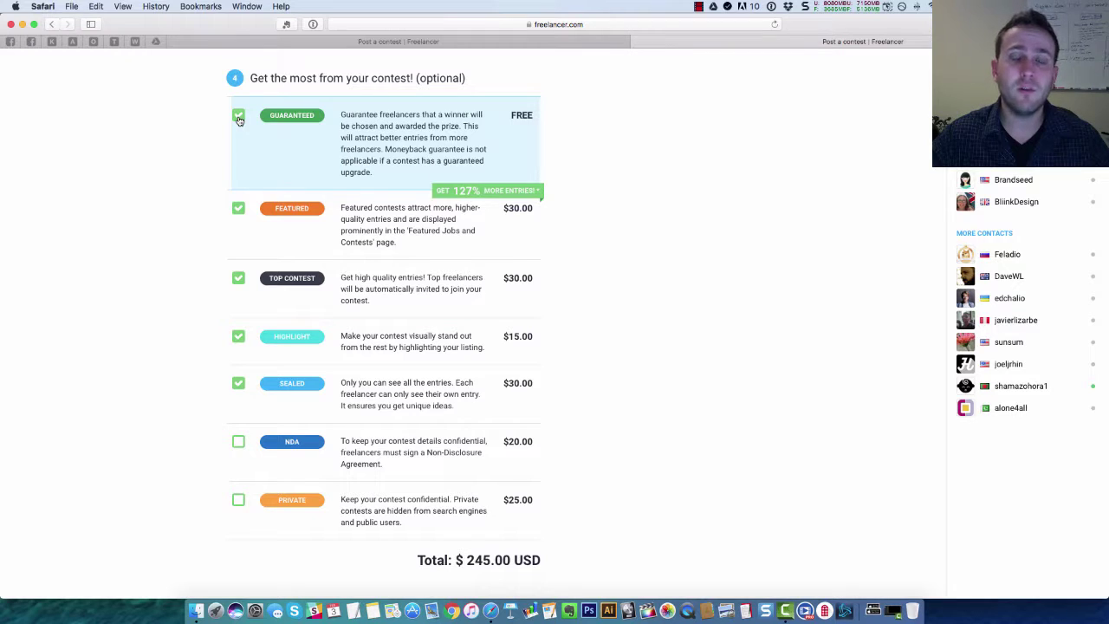
left_click(239, 207)
left_click(238, 277)
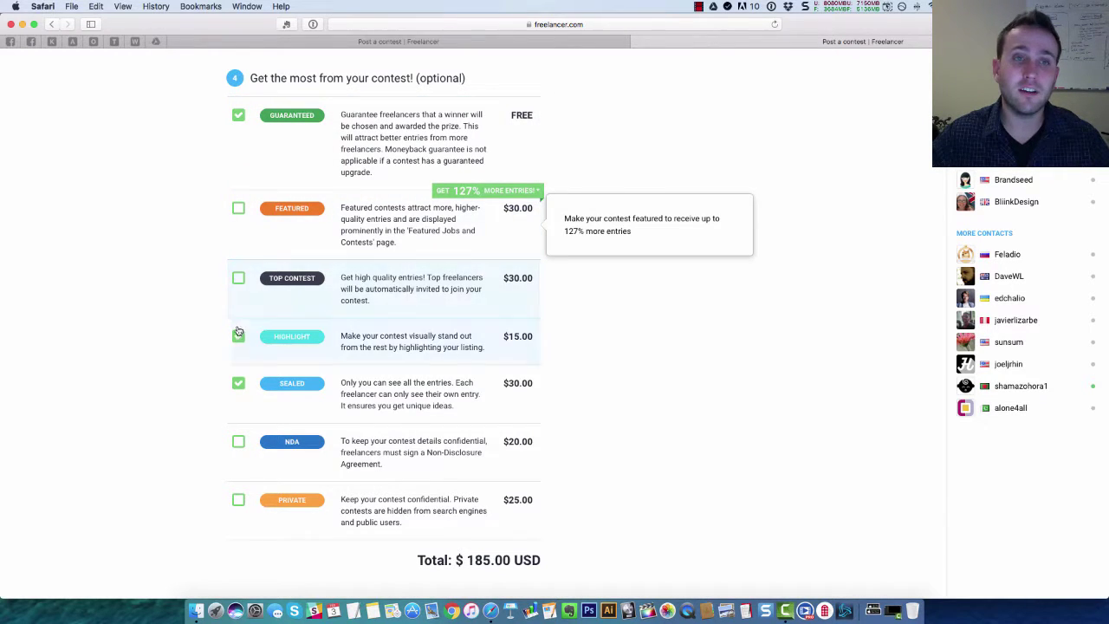
left_click(239, 336)
left_click(238, 383)
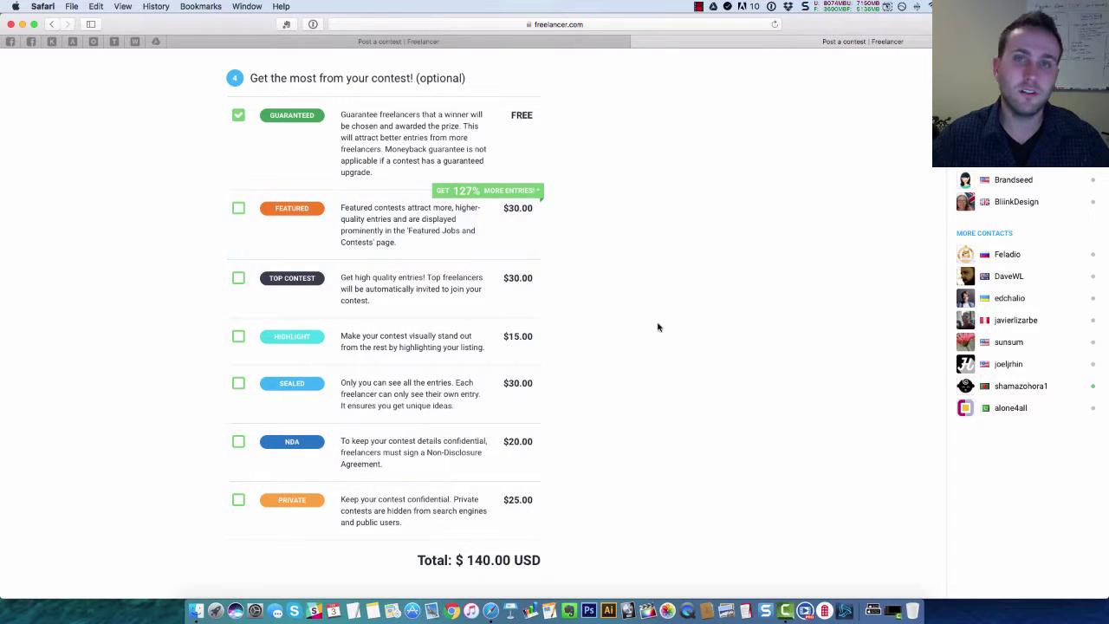
scroll(656, 326, "down", 3)
scroll(658, 327, "down", 2)
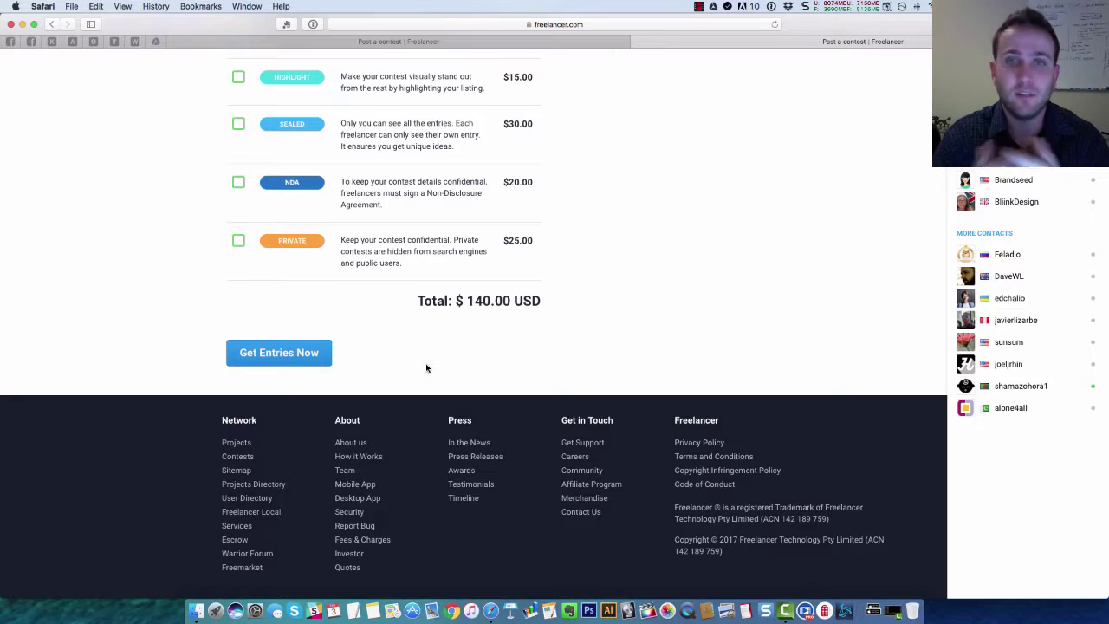
scroll(426, 369, "up", 15)
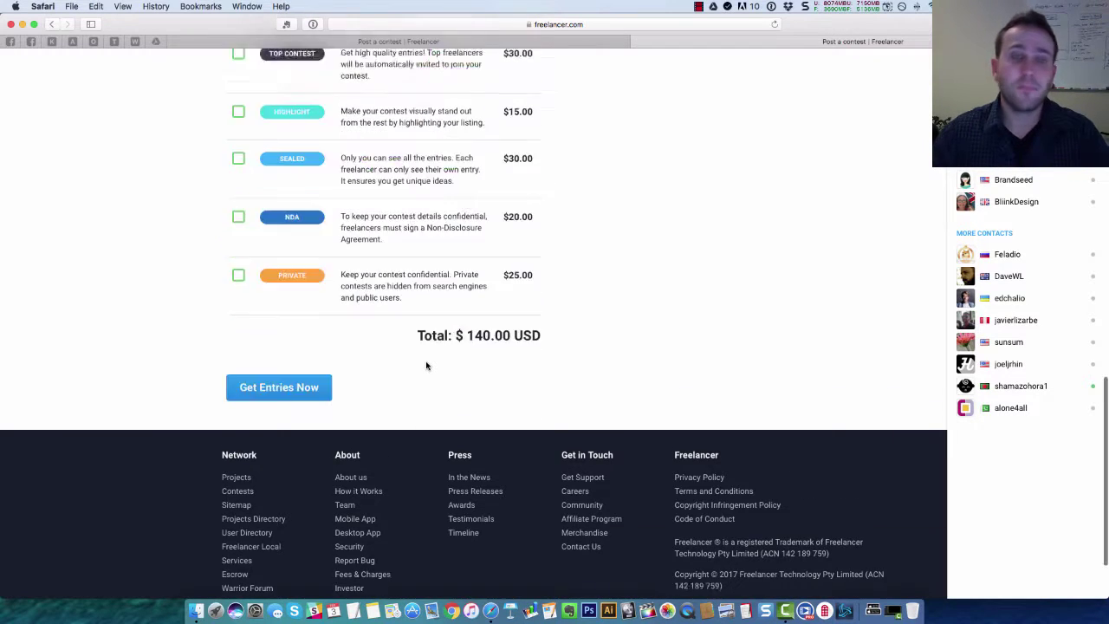
Search the web for "99 designs" and open the 99designs.com home page from the results
left_click(545, 26)
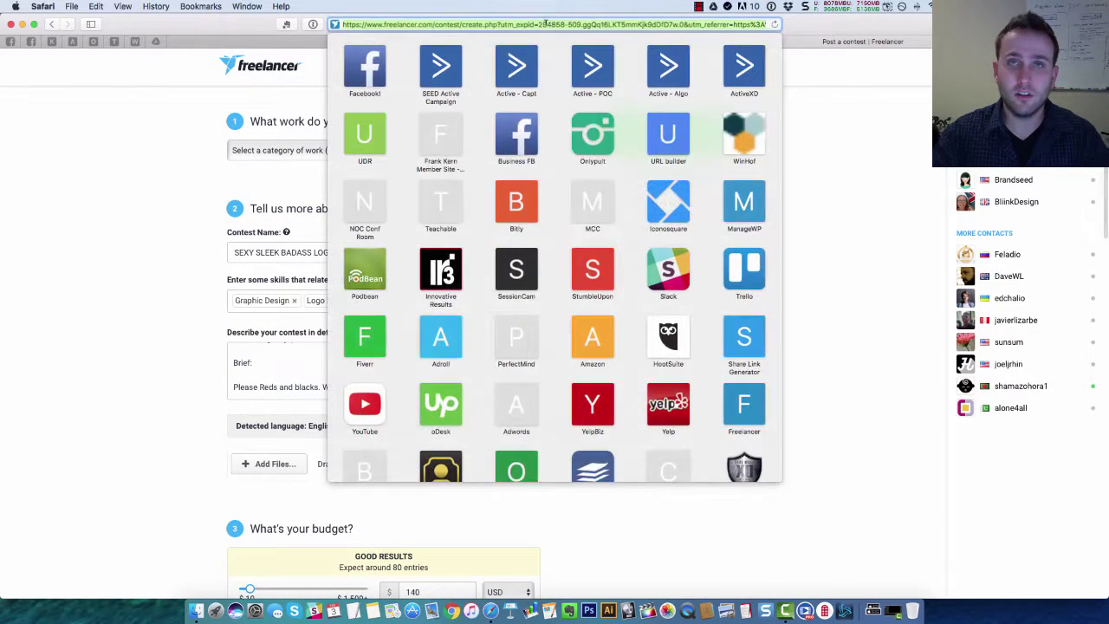
type("99 designs")
key("Return")
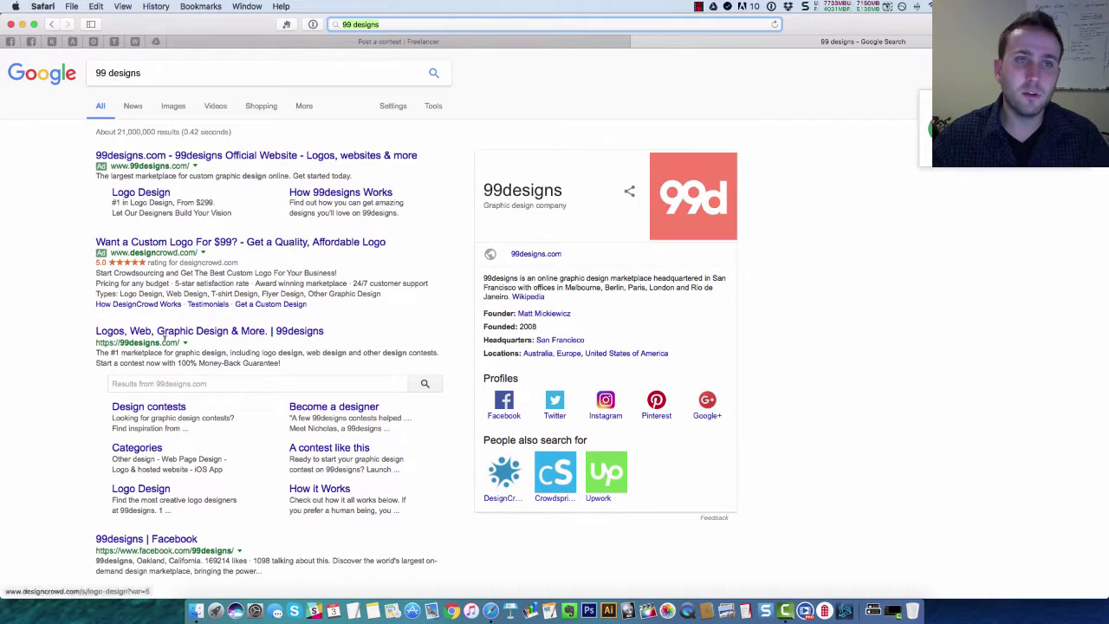
left_click(169, 333)
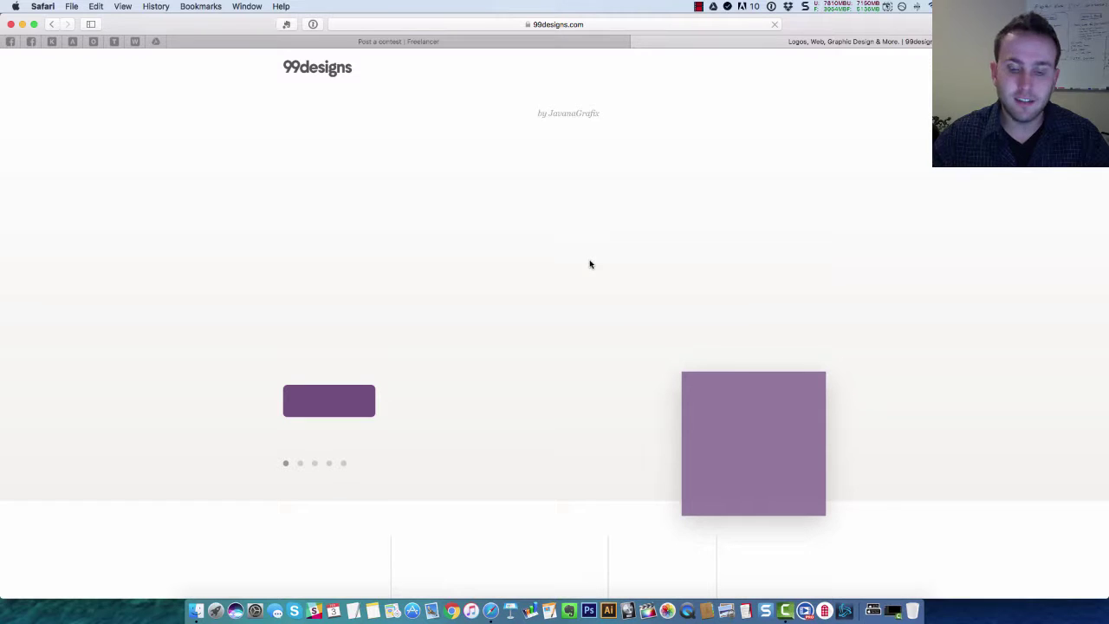
Go to fiverr.com, search its services for "logo" and dismiss the sign-up prompt
left_click(563, 25)
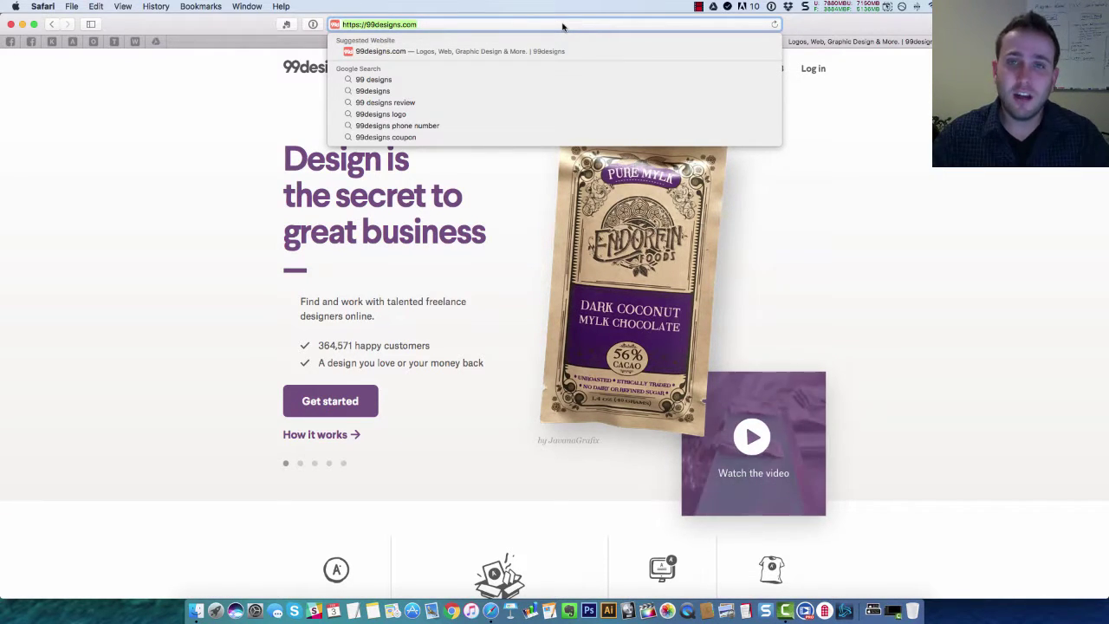
type("fiverr.com")
key("Return")
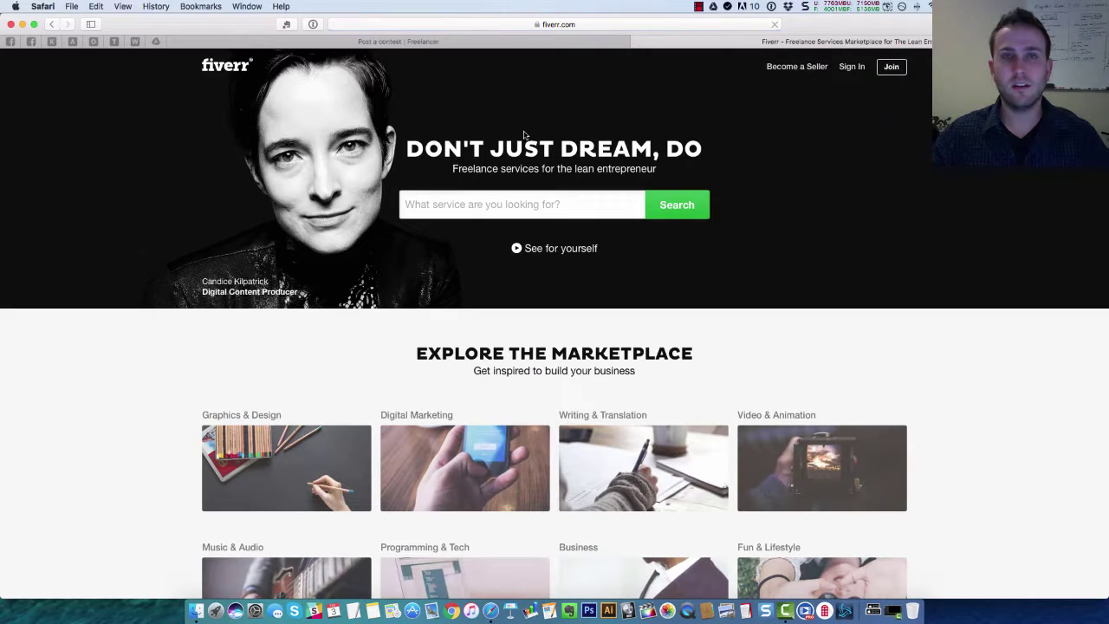
type("logo")
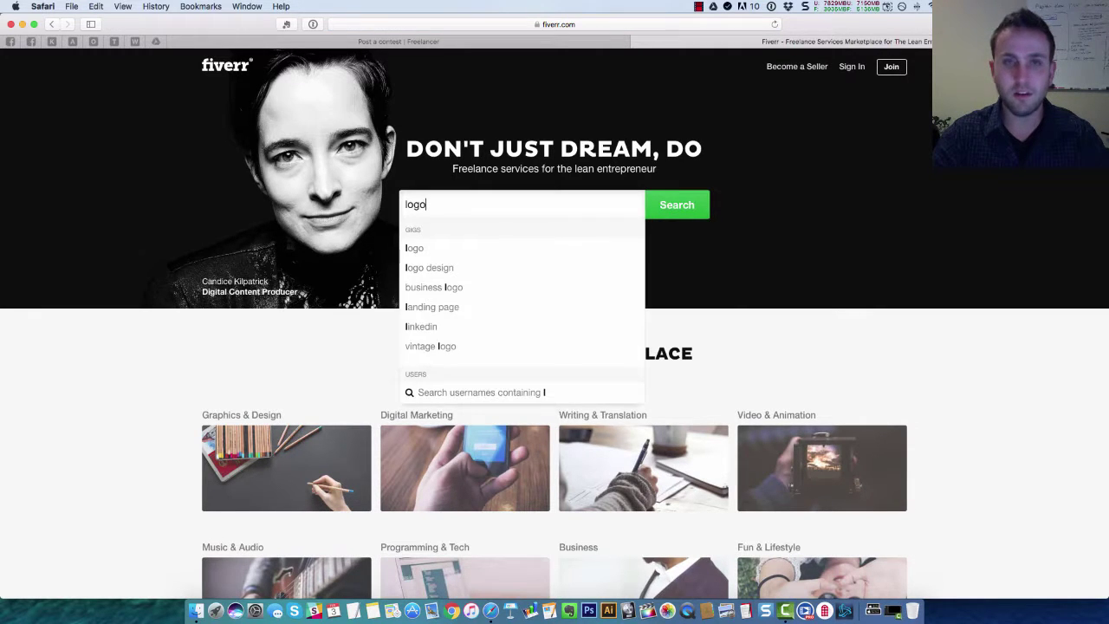
key("Return")
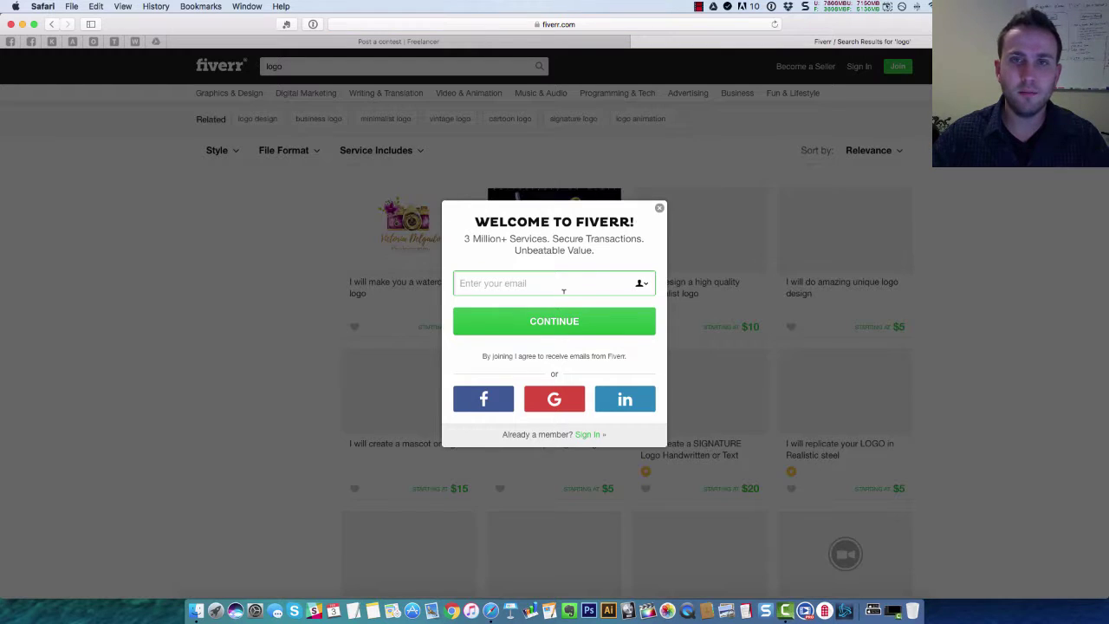
left_click(660, 210)
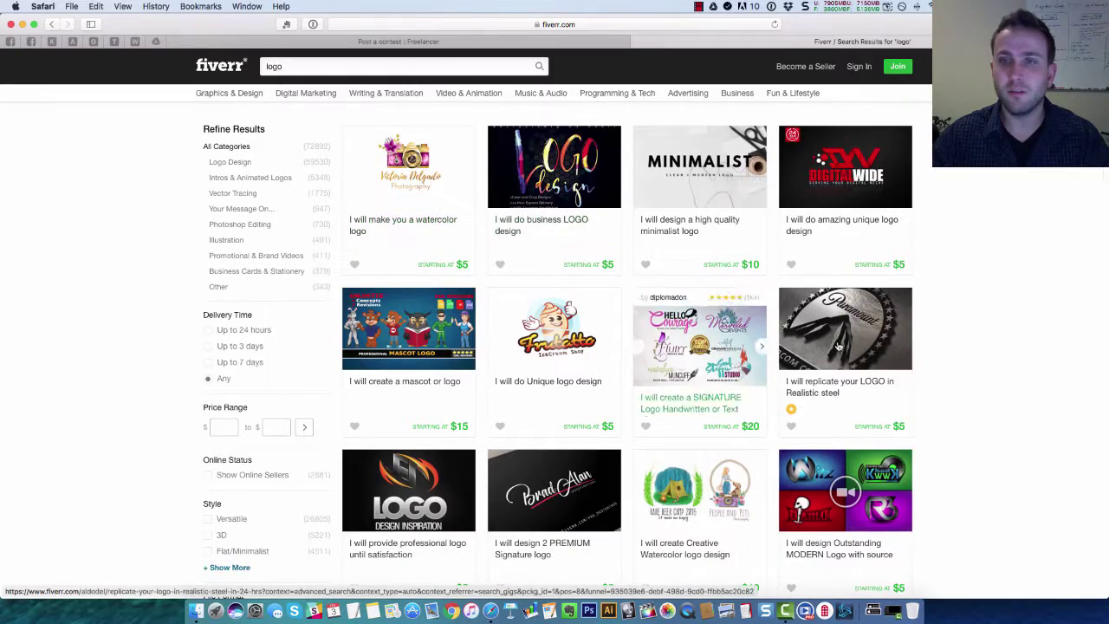
Browse the logo gigs and switch the Fiverr search to the suggested term "logo animation"
scroll(838, 346, "down", 3)
scroll(838, 346, "down", 3)
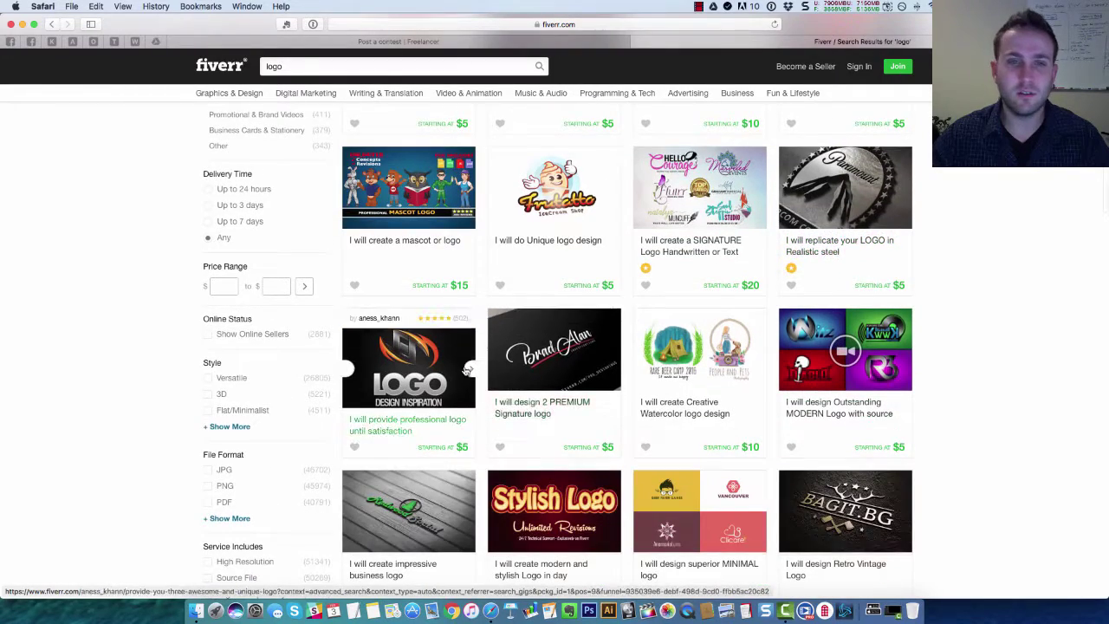
scroll(446, 357, "down", 4)
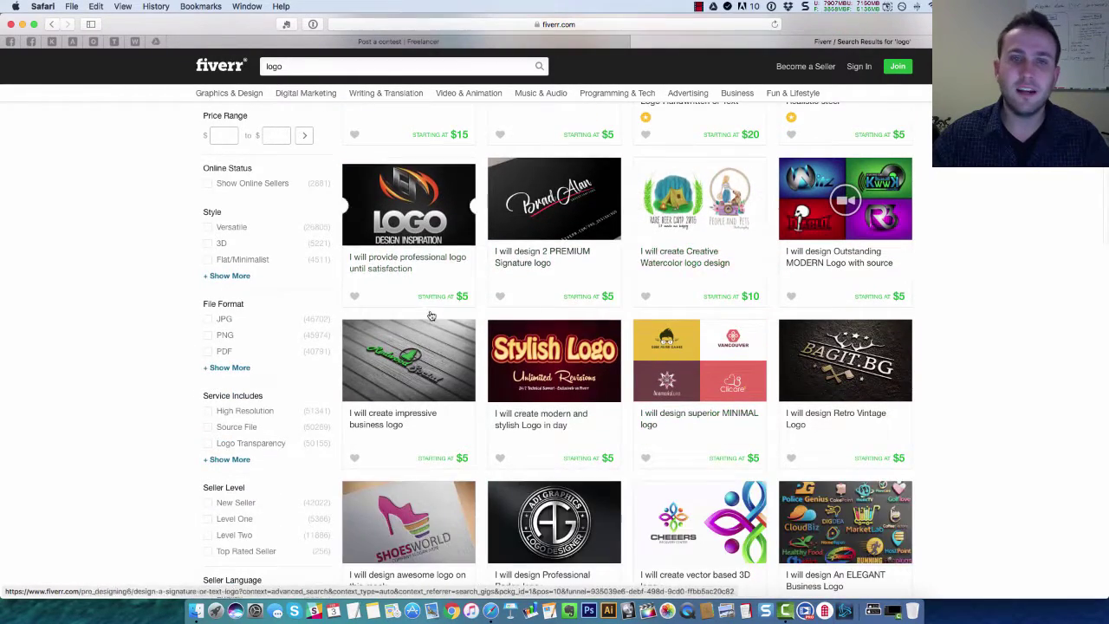
scroll(473, 305, "up", 10)
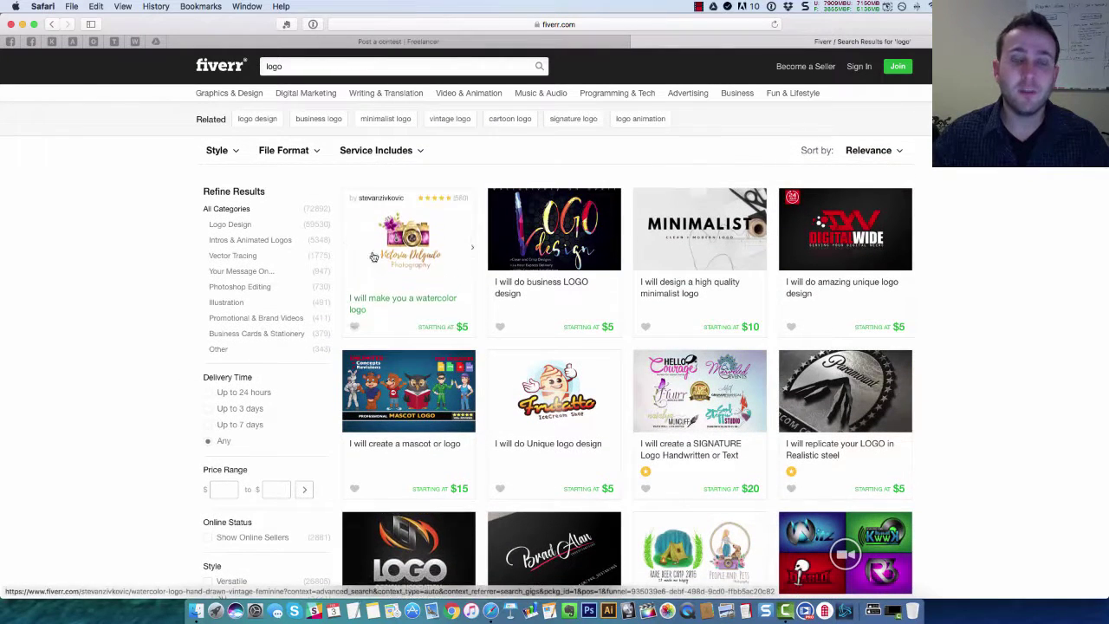
left_click(288, 61)
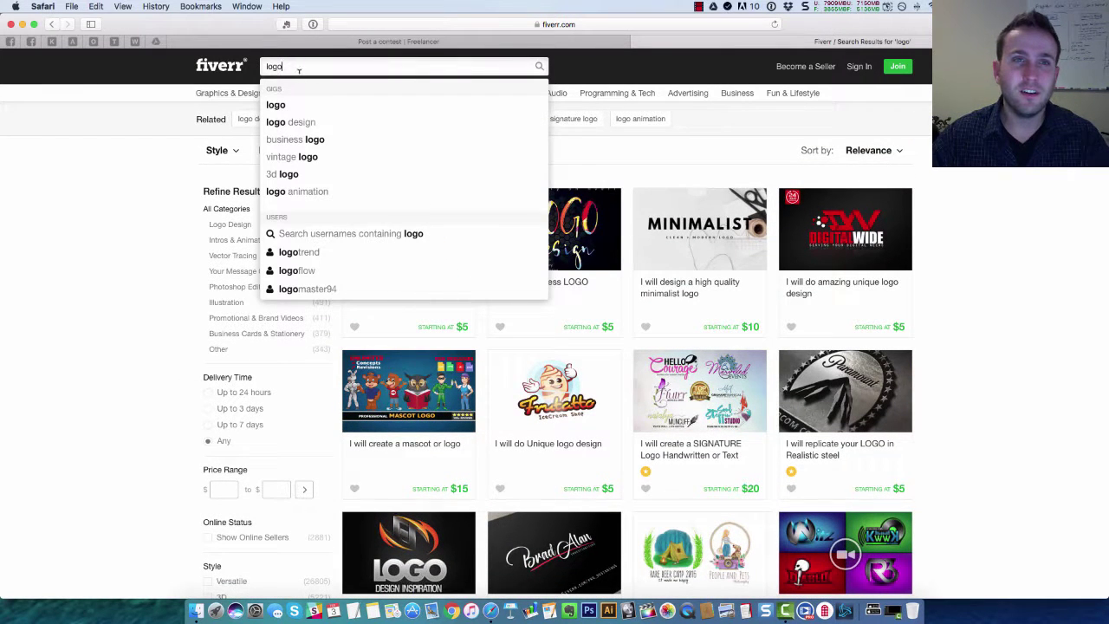
left_click(306, 192)
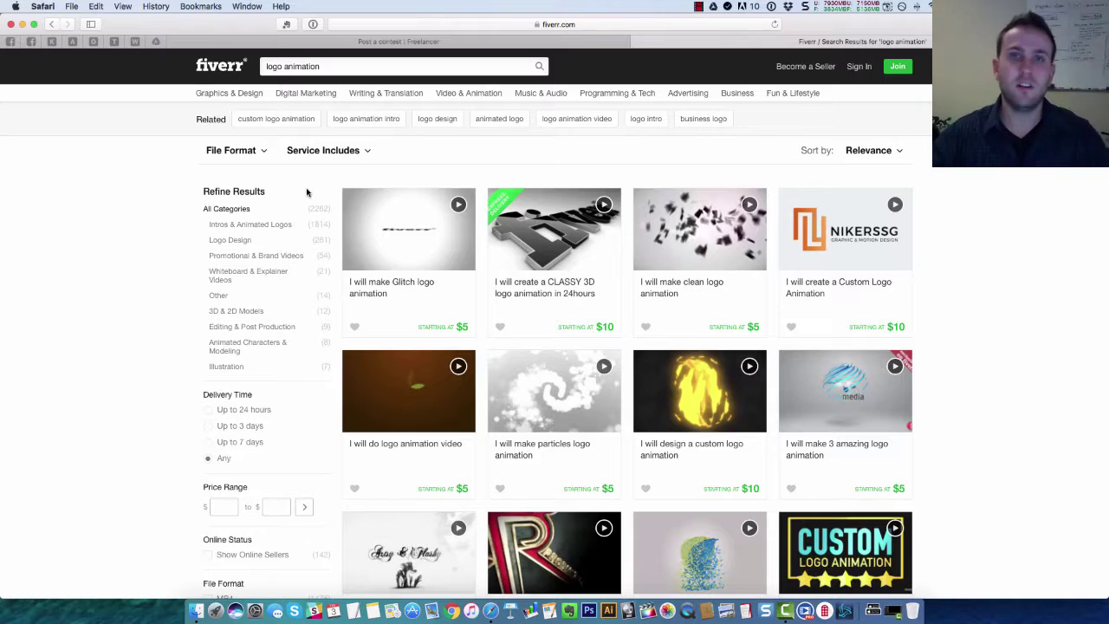
Open the "CLASSY 3D logo animation in 24hours" gig, play part of its preview video and look over the packages
left_click(583, 256)
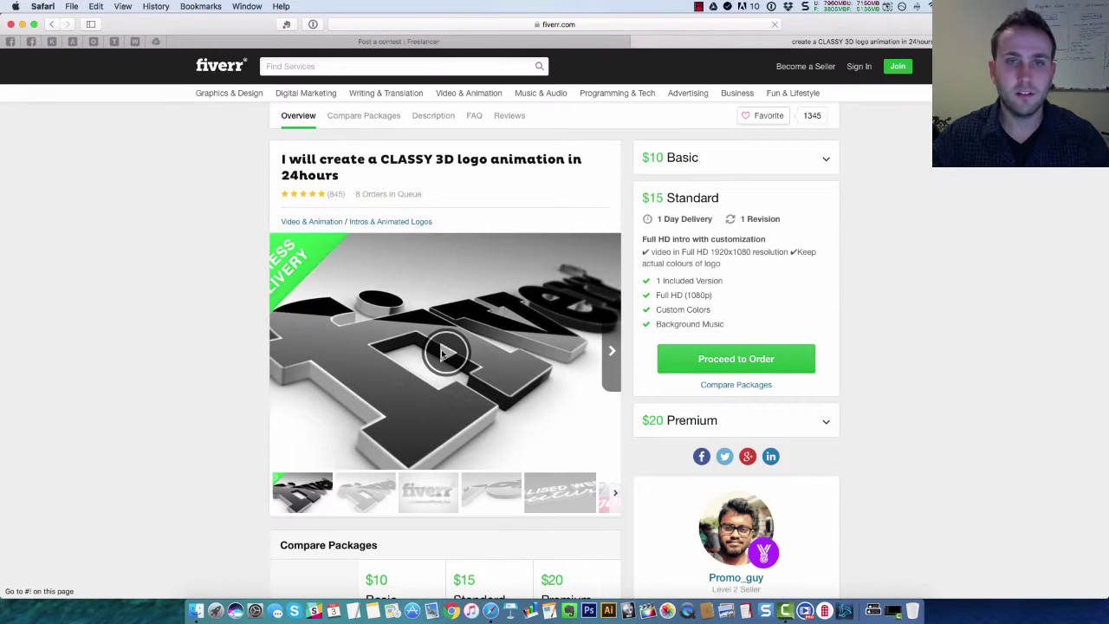
left_click(442, 354)
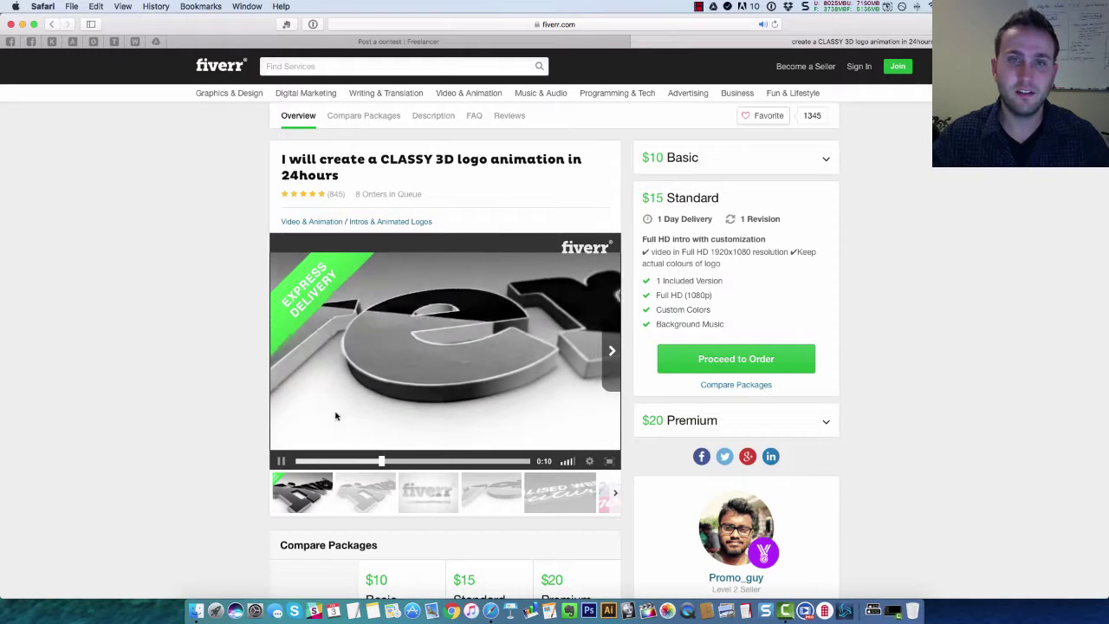
left_click(284, 461)
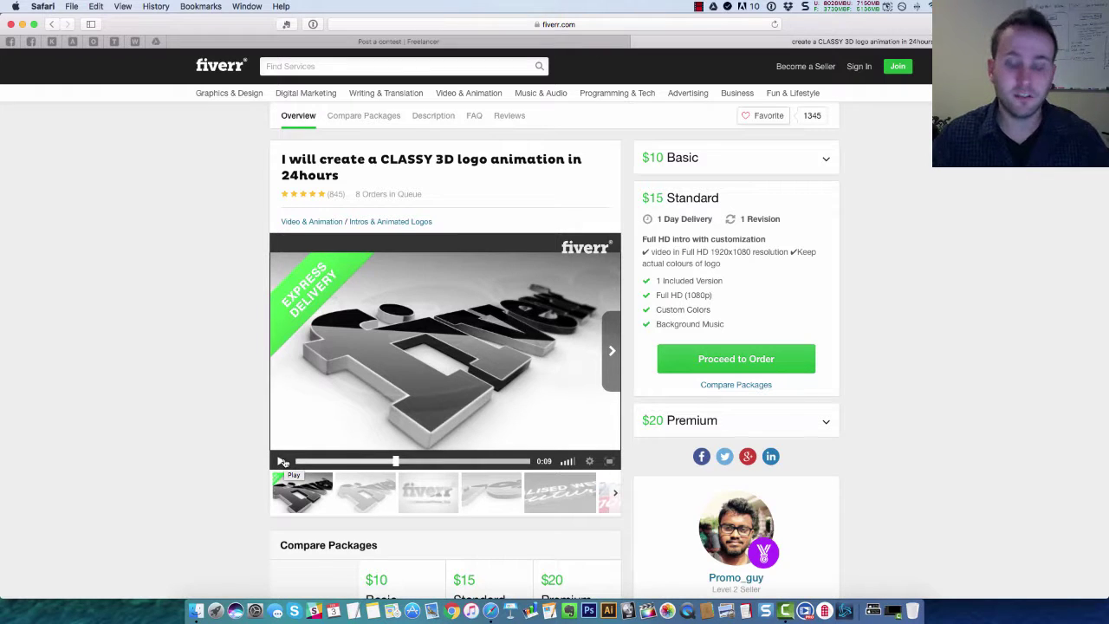
scroll(457, 509, "down", 10)
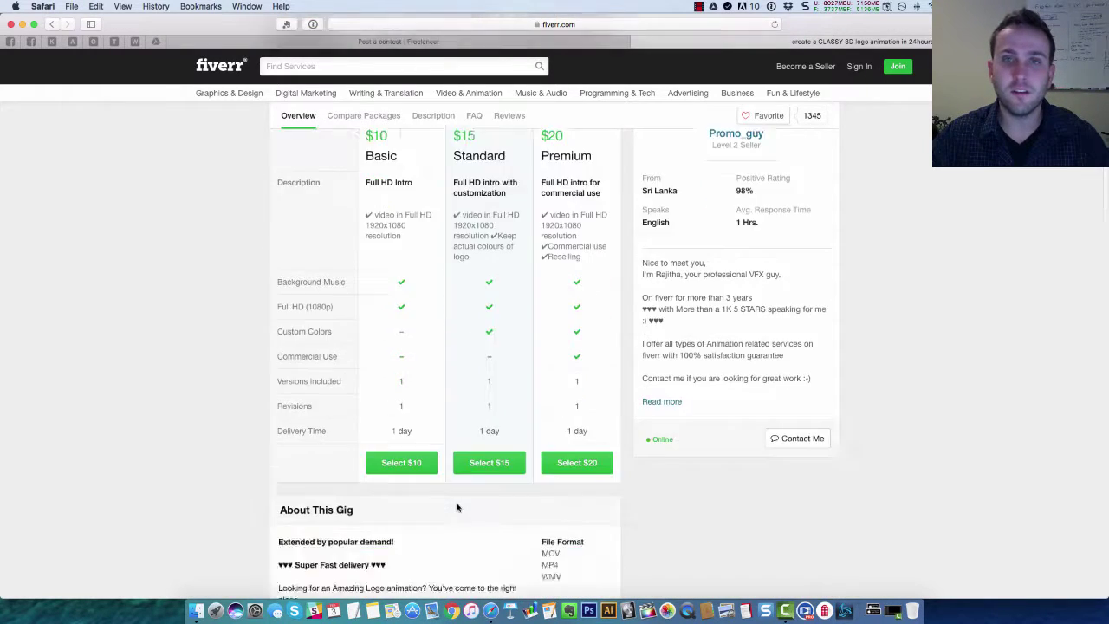
scroll(457, 508, "up", 10)
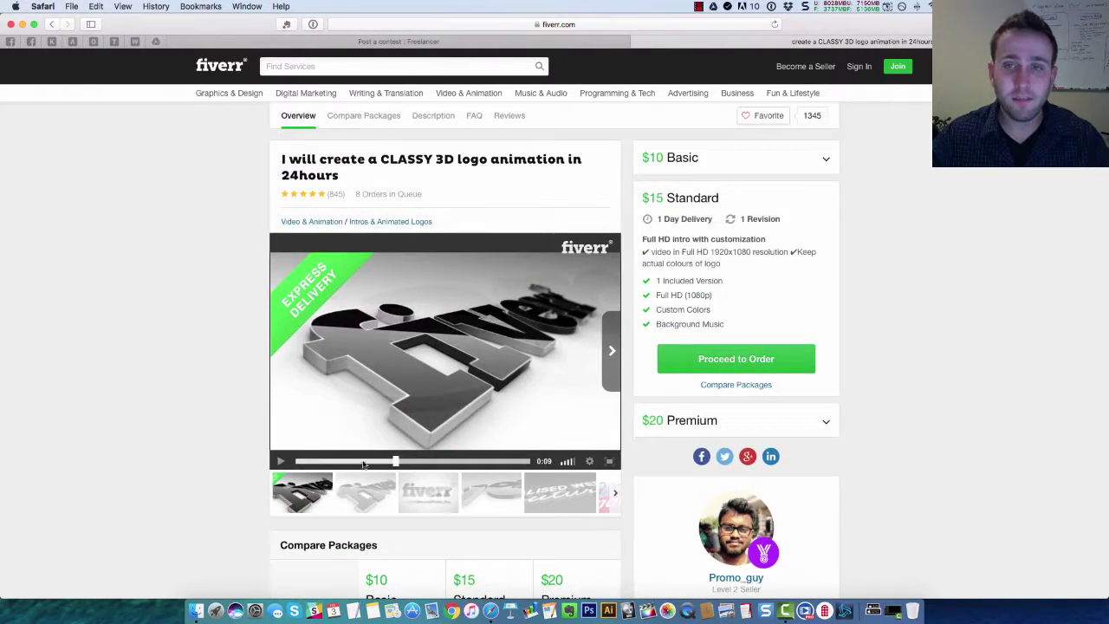
Close the Fiverr page and clear the browser window away to show the desktop
key("ctrl+shift+Tab")
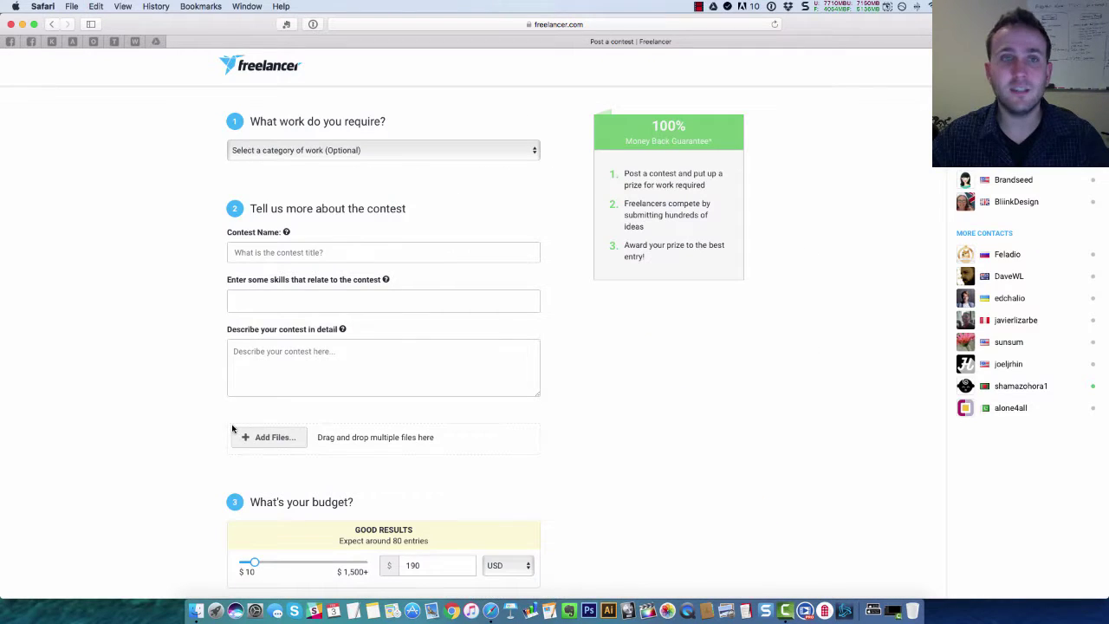
key("F11")
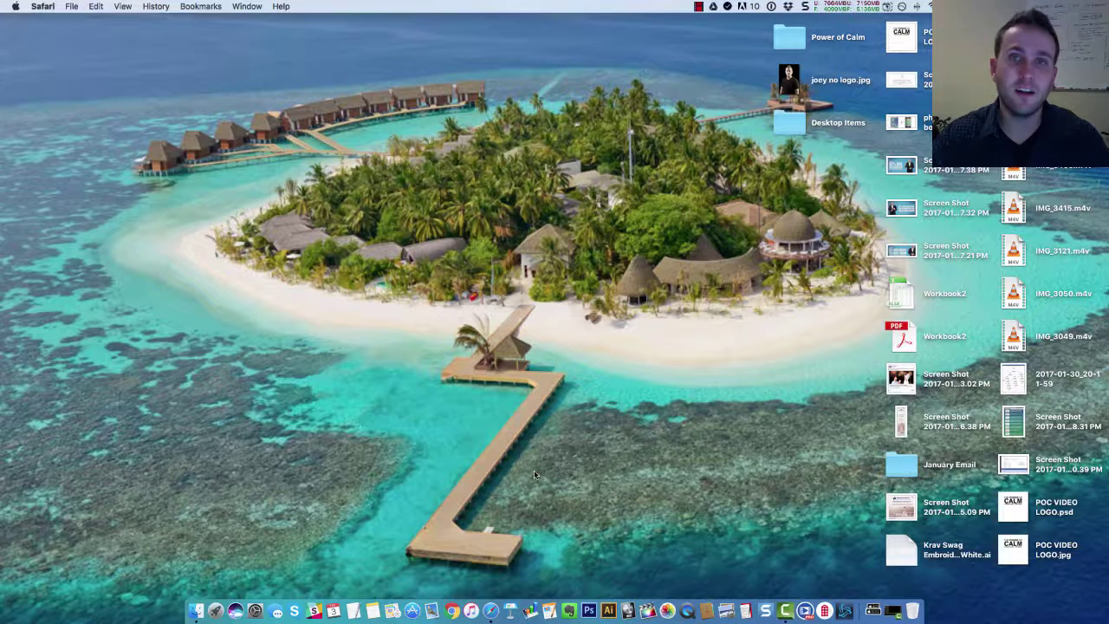